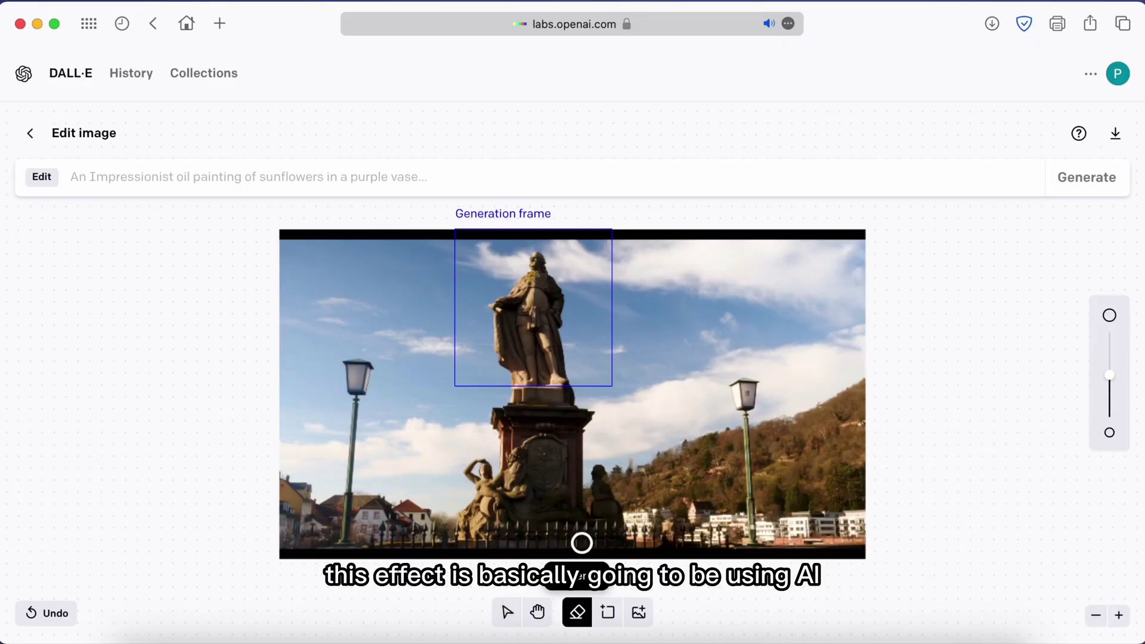
Erase the statue's head and upper body inside DALL·E's generation frame.
{"action": "left_click", "coordinate": [535, 260]}
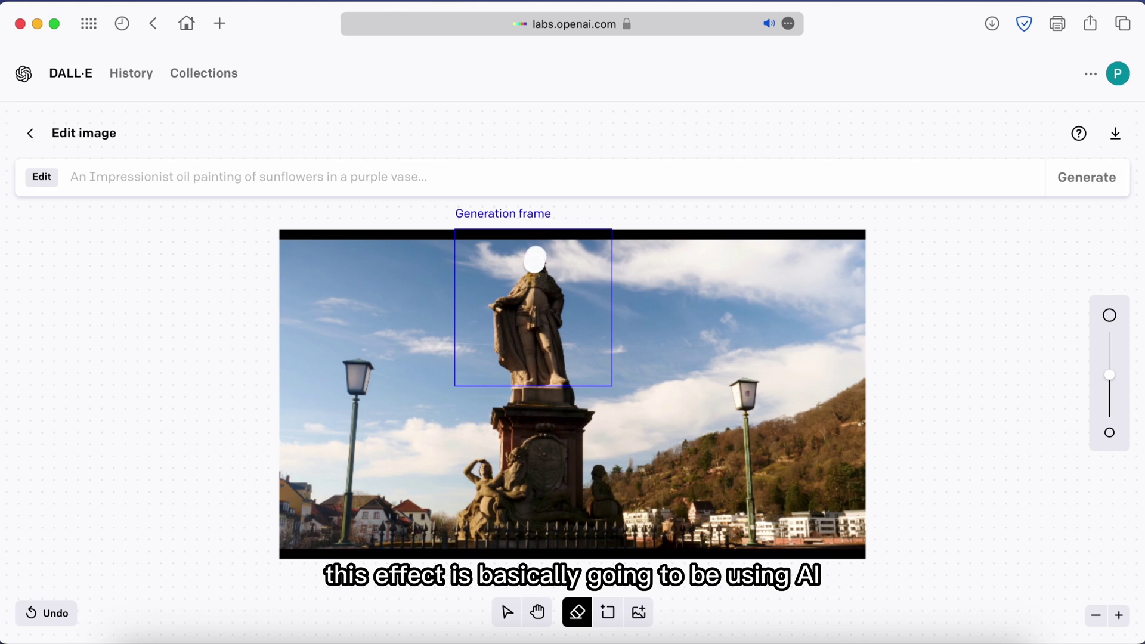
{"action": "mouse_move", "coordinate": [534, 259]}
{"action": "left_mouse_down"}
{"action": "mouse_move", "coordinate": [537, 311]}
{"action": "mouse_move", "coordinate": [551, 316]}
{"action": "mouse_move", "coordinate": [551, 279]}
{"action": "mouse_move", "coordinate": [533, 273]}
{"action": "mouse_move", "coordinate": [506, 298]}
{"action": "mouse_move", "coordinate": [520, 305]}
{"action": "mouse_move", "coordinate": [498, 317]}
{"action": "mouse_move", "coordinate": [513, 370]}
{"action": "mouse_move", "coordinate": [496, 327]}
{"action": "mouse_move", "coordinate": [507, 311]}
{"action": "left_mouse_up"}
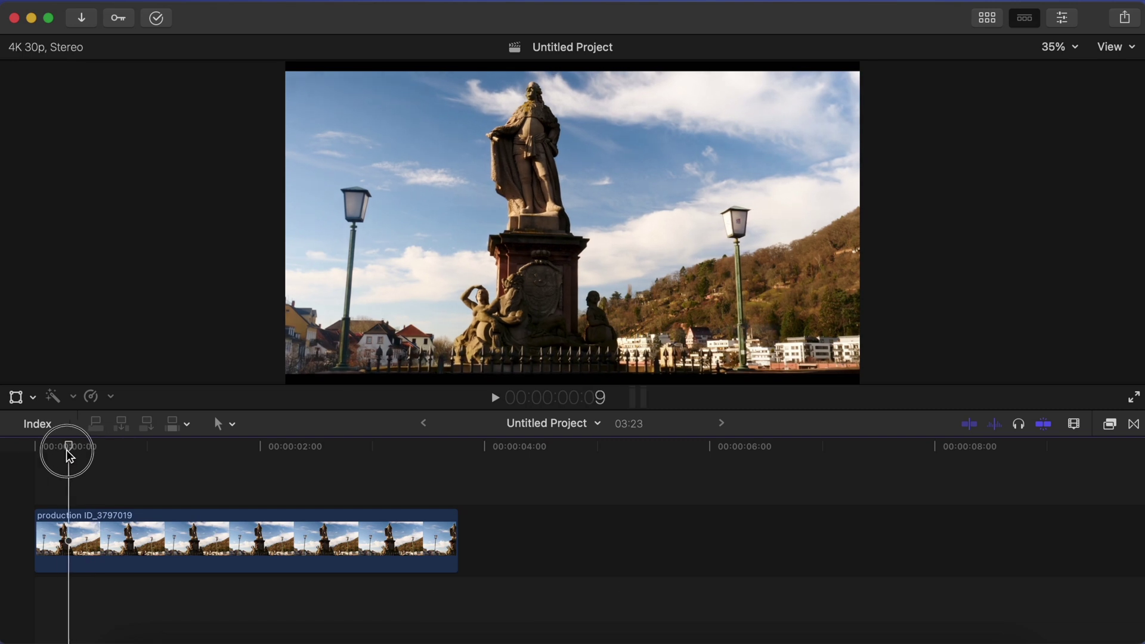
Add markers at 00:00:00:25 and 2:13 on the statue clip, then range-select between them.
{"action": "left_click_drag", "start_coordinate": [70, 456], "coordinate": [128, 454]}
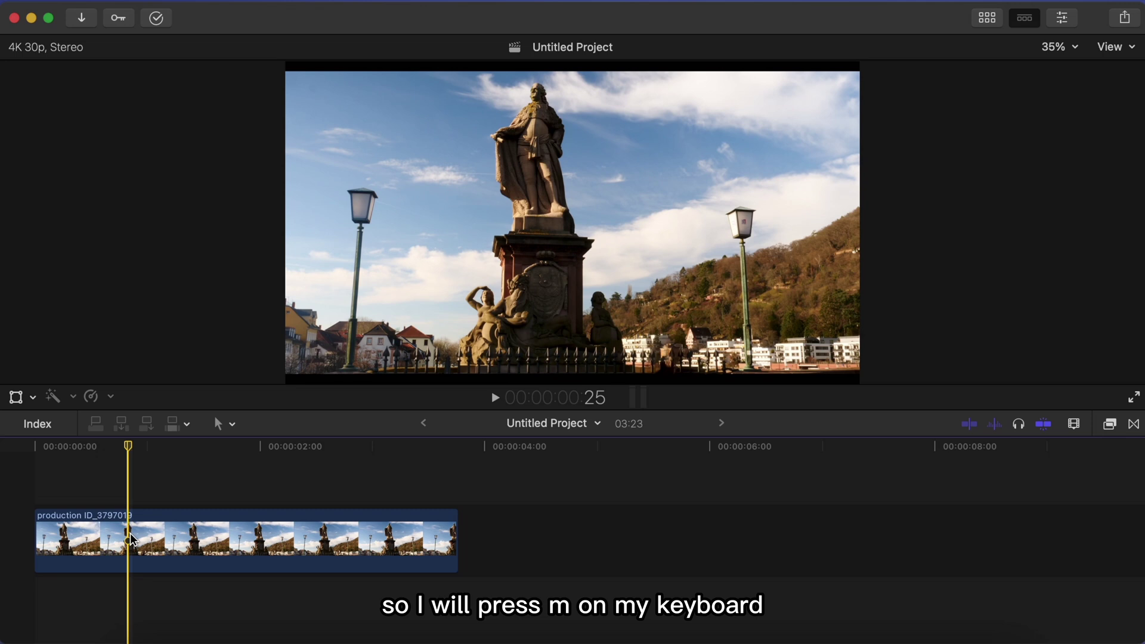
{"action": "key", "text": "m"}
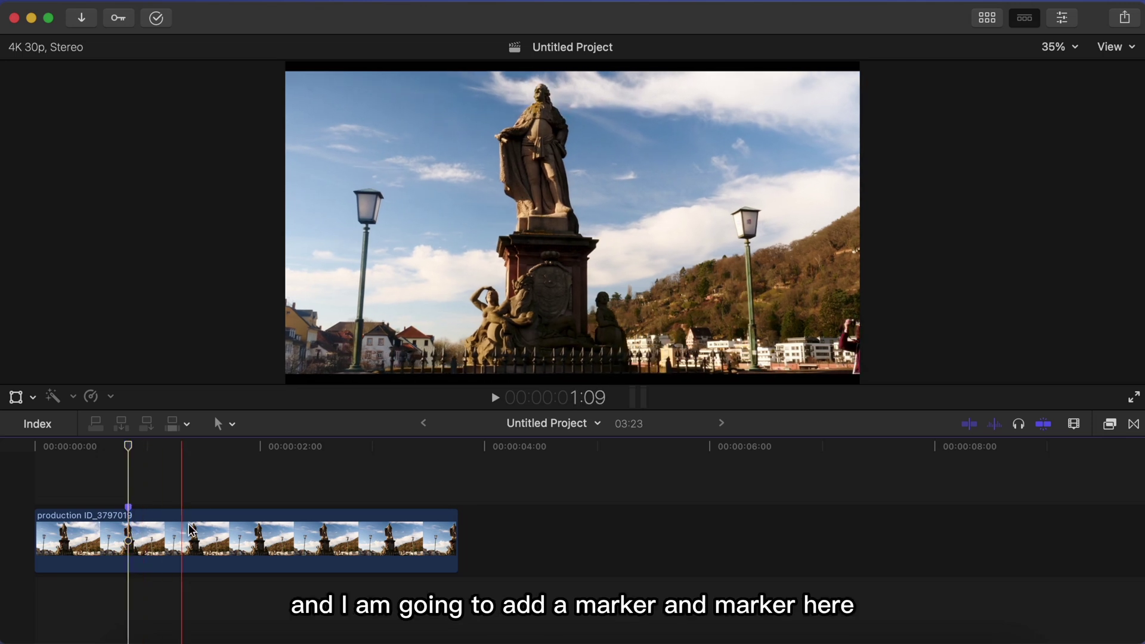
{"action": "left_click", "coordinate": [308, 535]}
{"action": "key", "text": "m"}
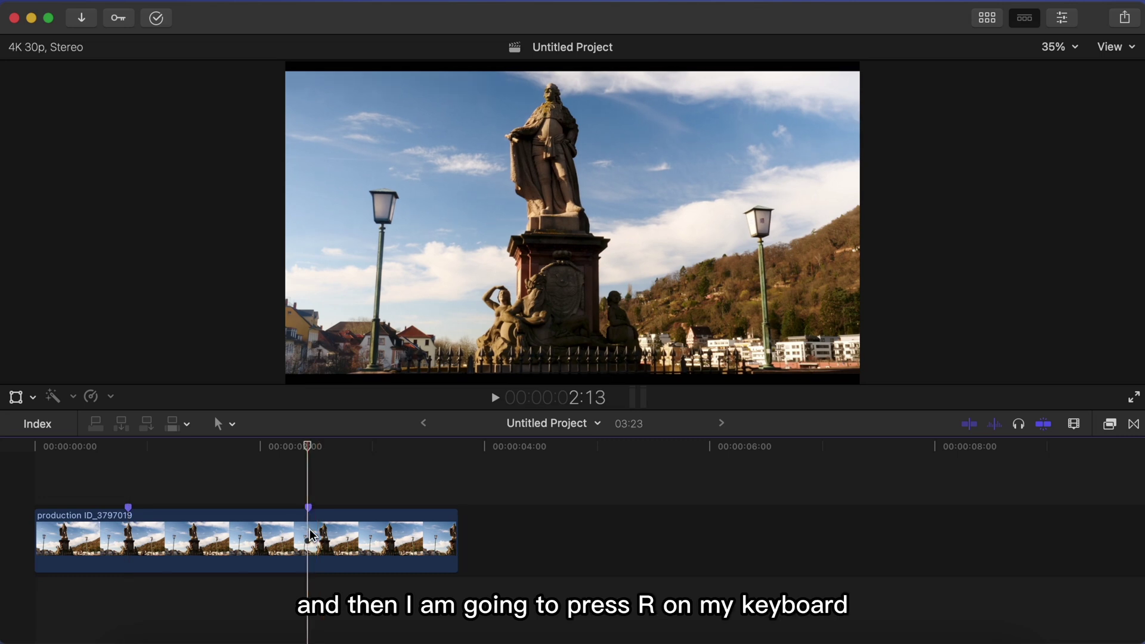
{"action": "key", "text": "r"}
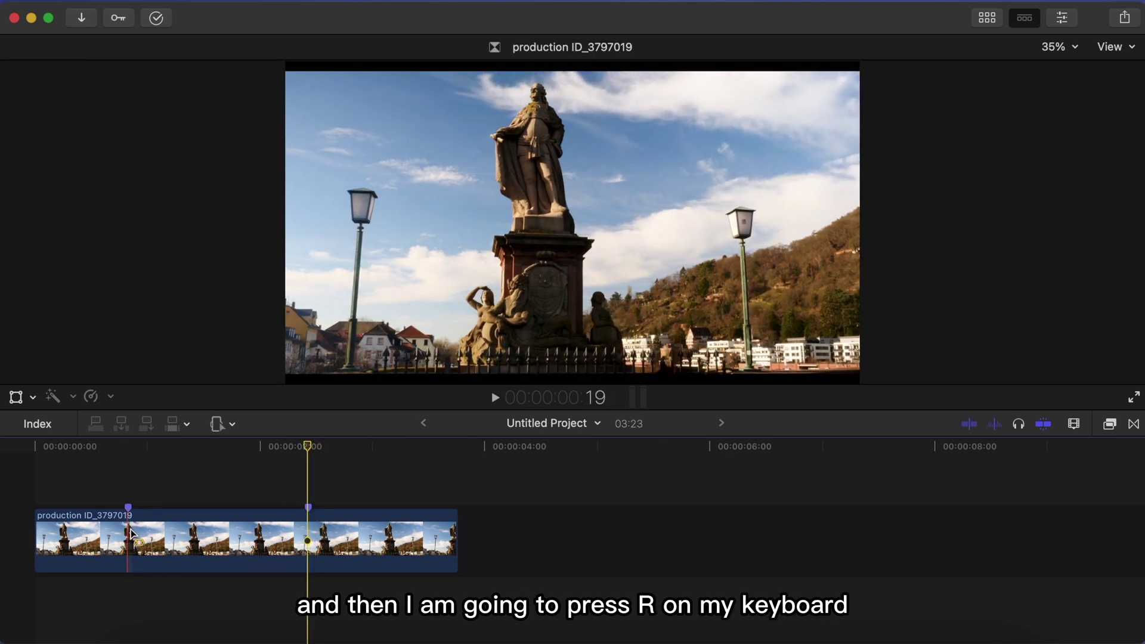
{"action": "left_click_drag", "start_coordinate": [129, 535], "coordinate": [307, 532]}
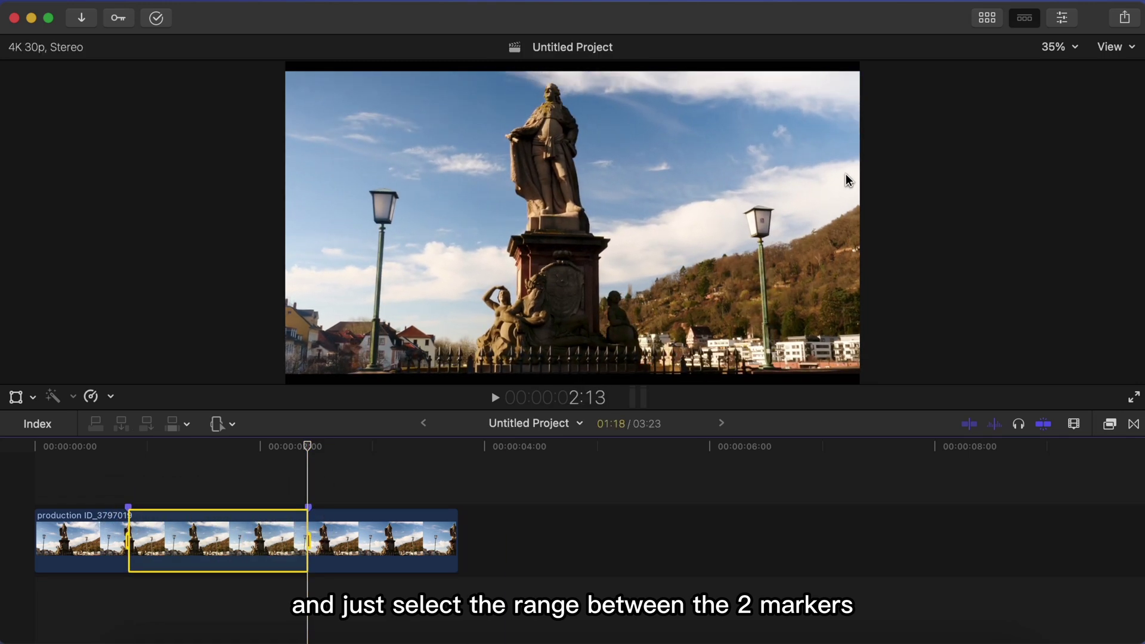
Add Export Image Sequence, set to JPEG Image, to the share destinations.
{"action": "left_click", "coordinate": [1124, 23]}
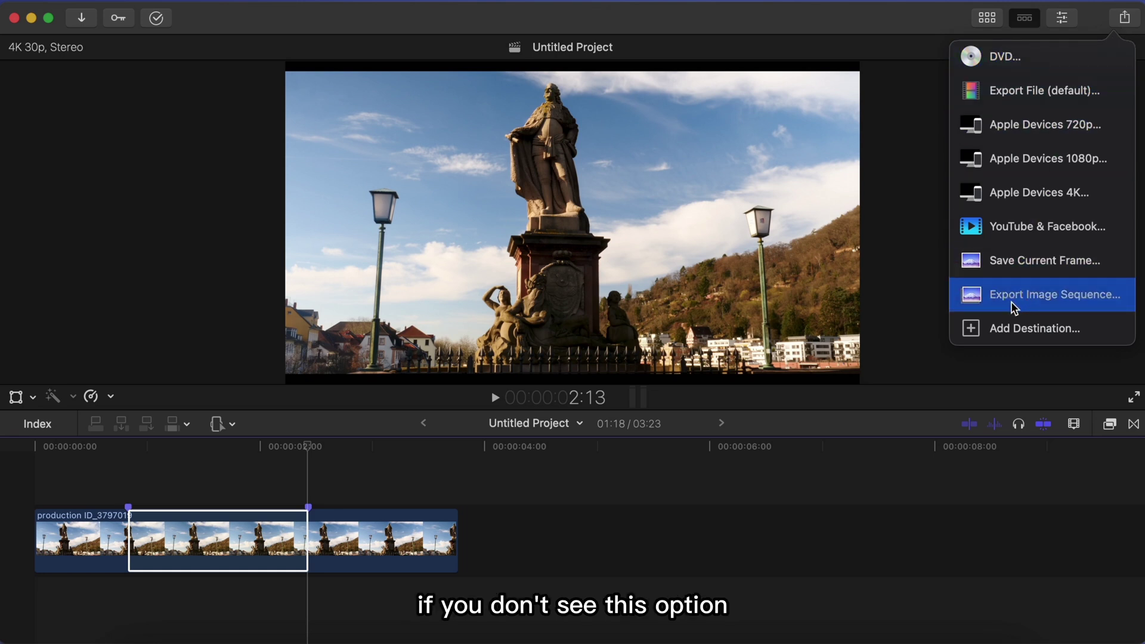
{"action": "left_click", "coordinate": [1006, 327]}
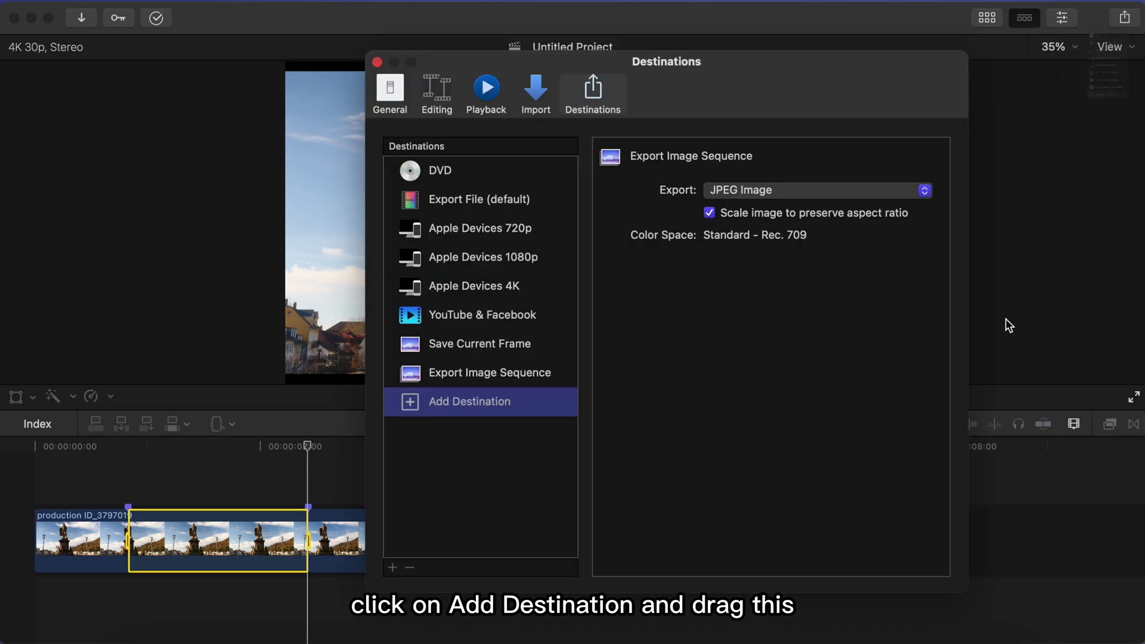
{"action": "left_click_drag", "start_coordinate": [881, 263], "coordinate": [477, 390]}
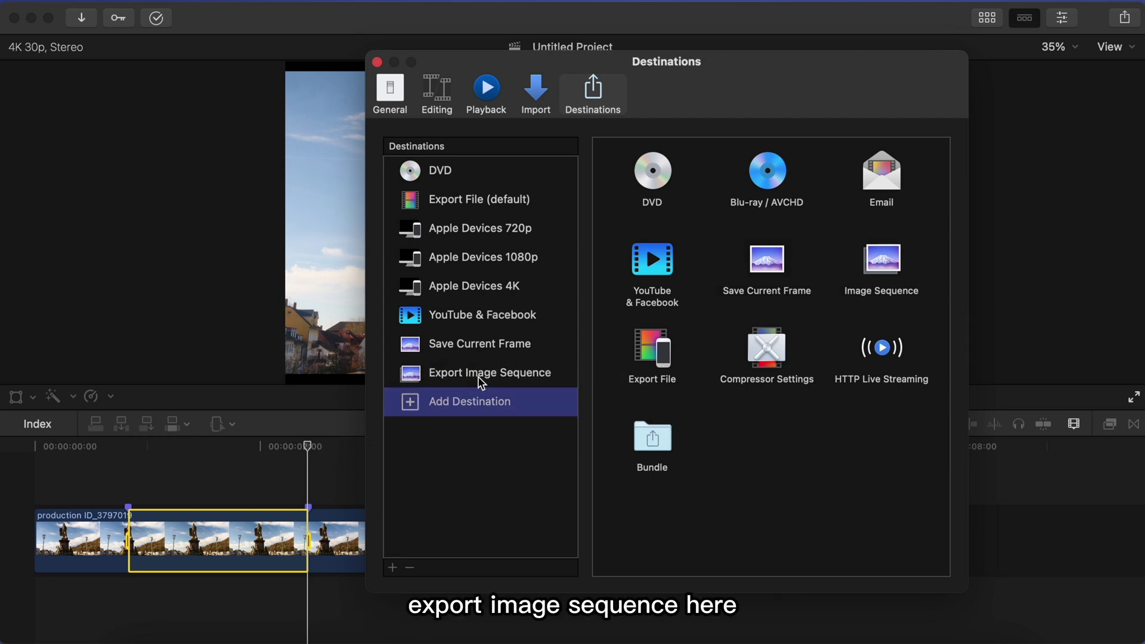
{"action": "left_click", "coordinate": [481, 376]}
{"action": "left_click", "coordinate": [377, 62]}
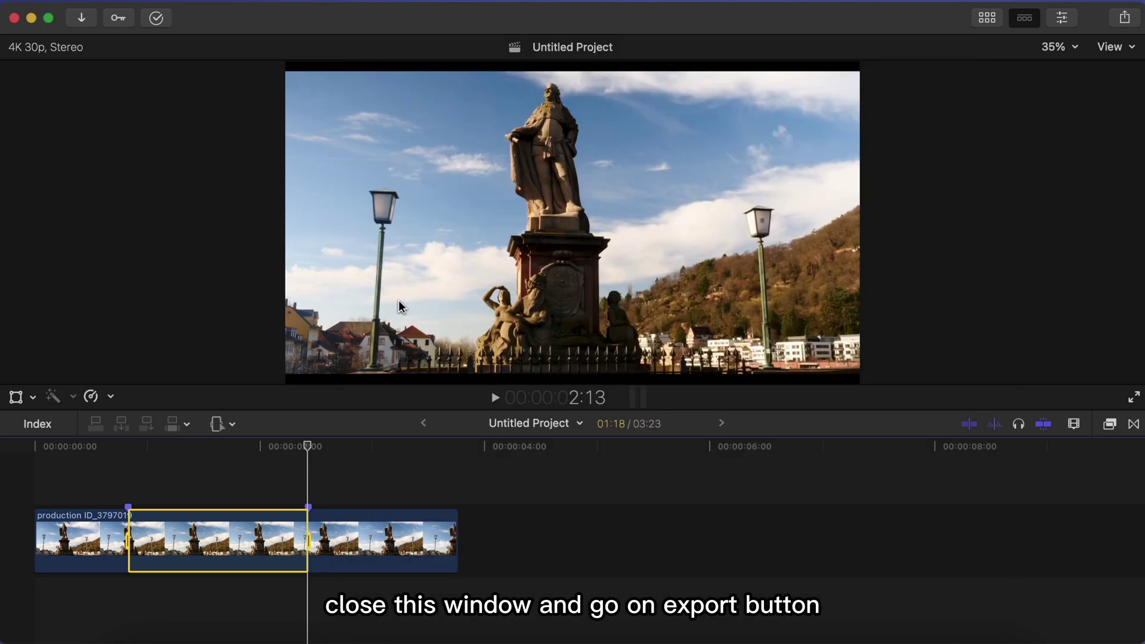
Export the selected range as a JPEG image sequence named 'Ai images' on the Desktop.
{"action": "left_click", "coordinate": [1119, 19]}
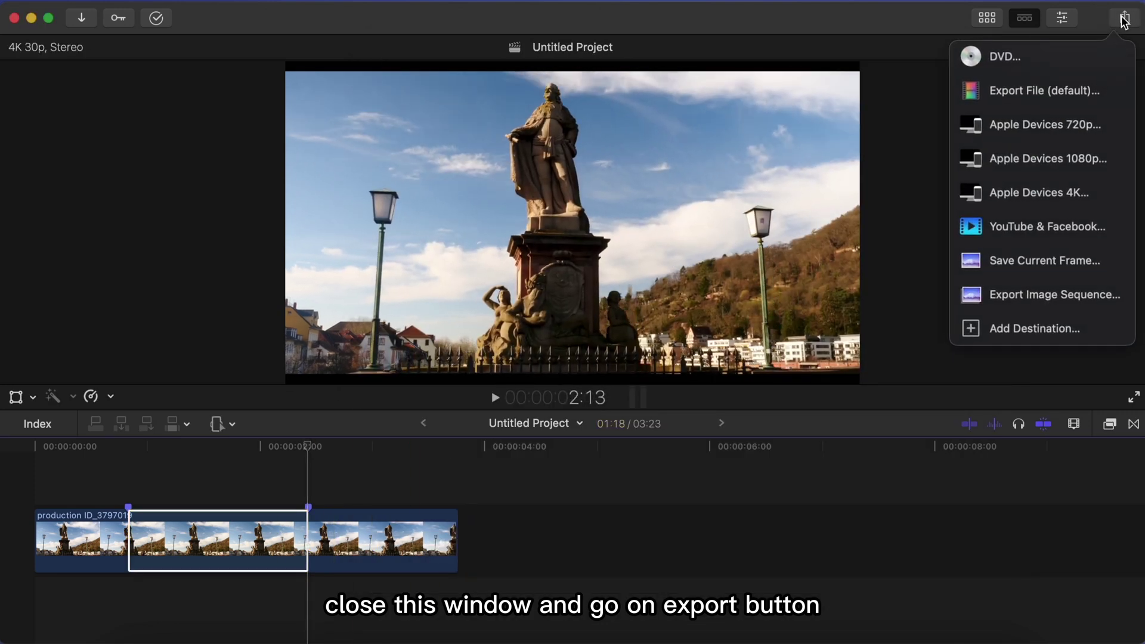
{"action": "left_click", "coordinate": [1045, 306]}
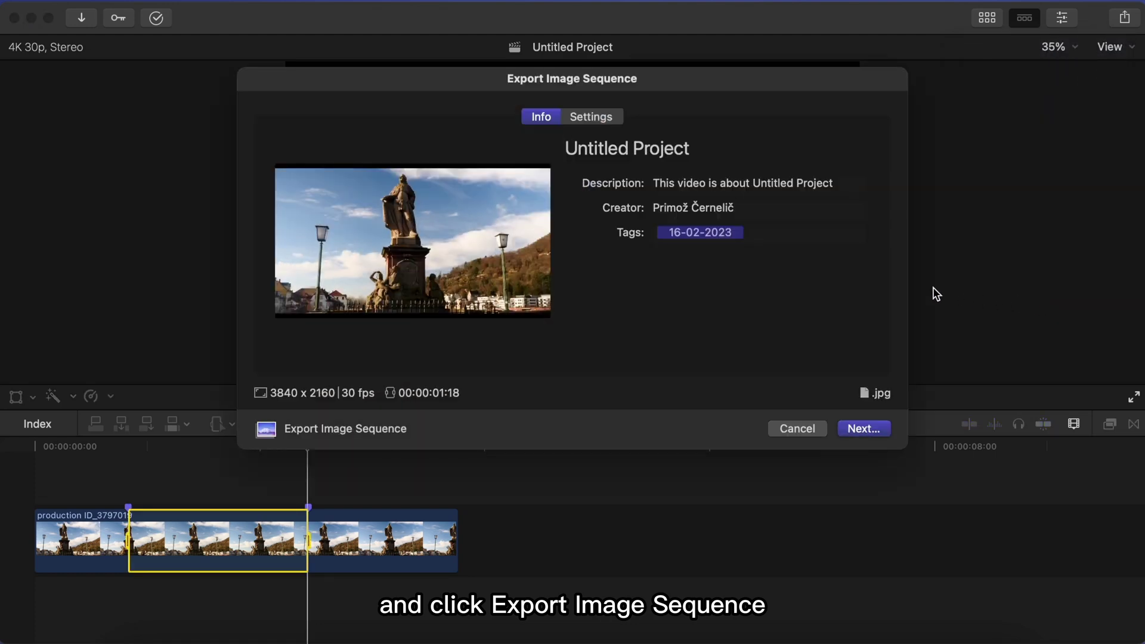
{"action": "left_click", "coordinate": [596, 115]}
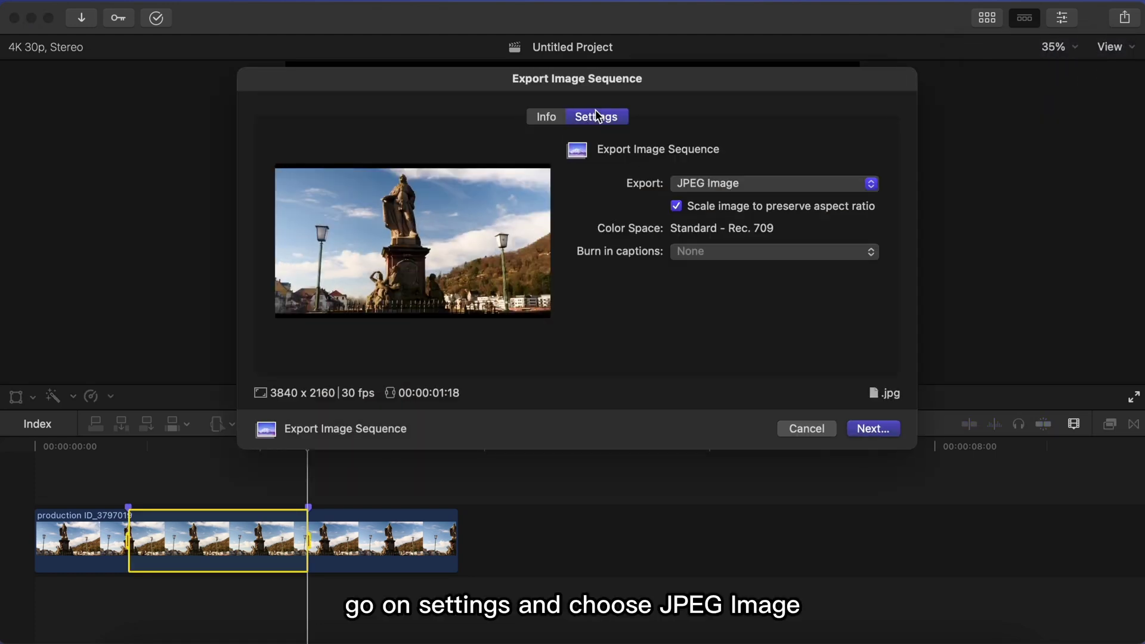
{"action": "left_click", "coordinate": [741, 185]}
{"action": "left_click", "coordinate": [631, 182]}
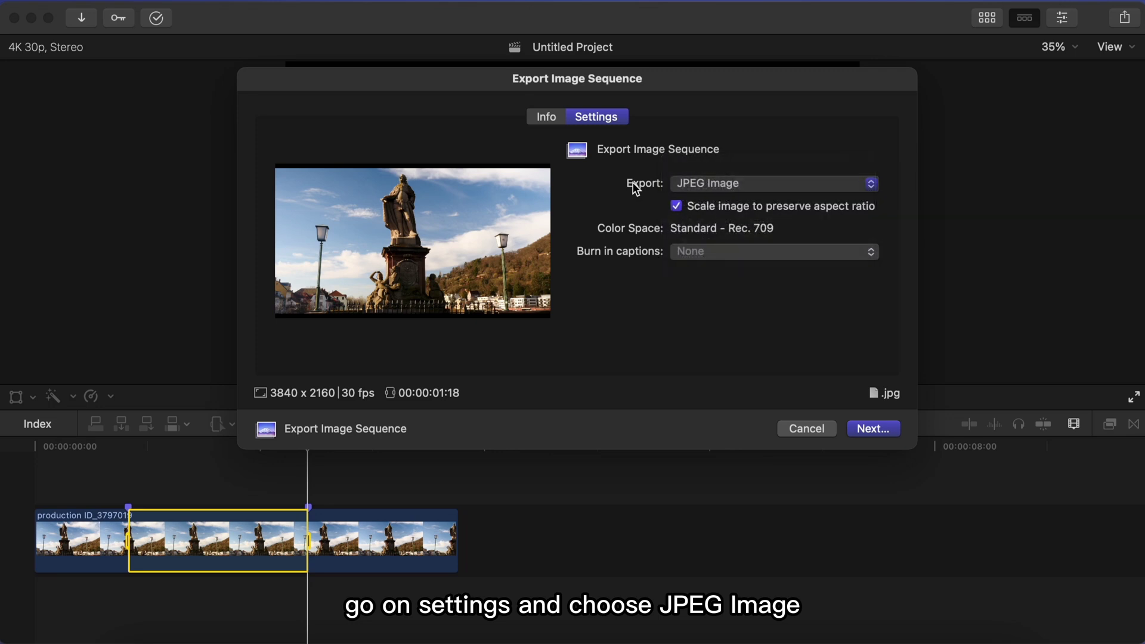
{"action": "left_click", "coordinate": [883, 435]}
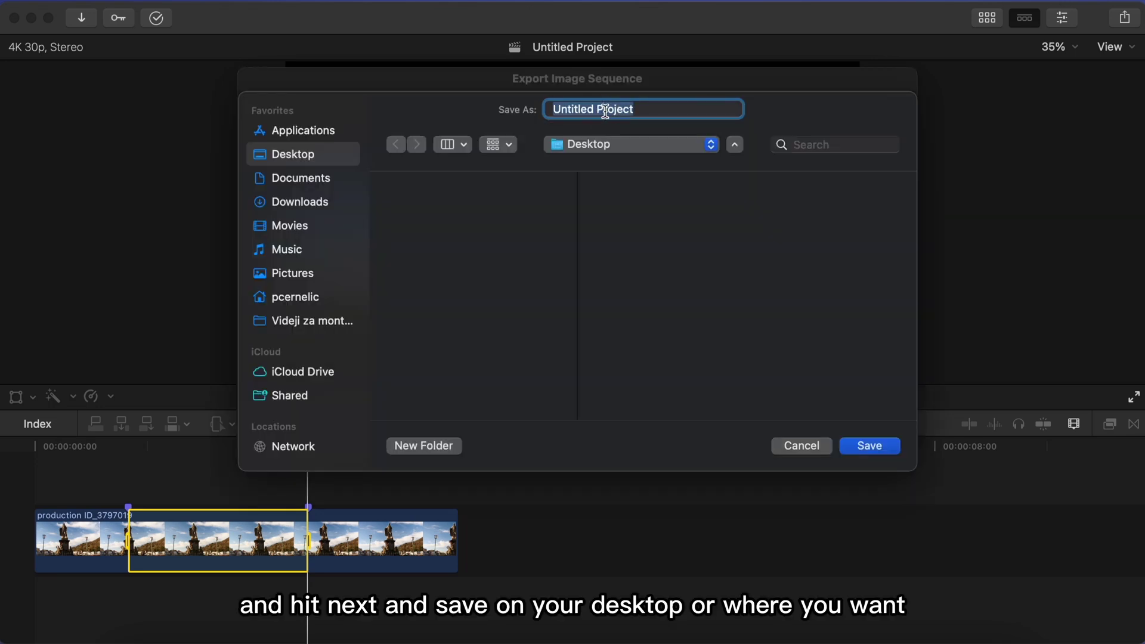
{"action": "type", "text": "Ai imag"}
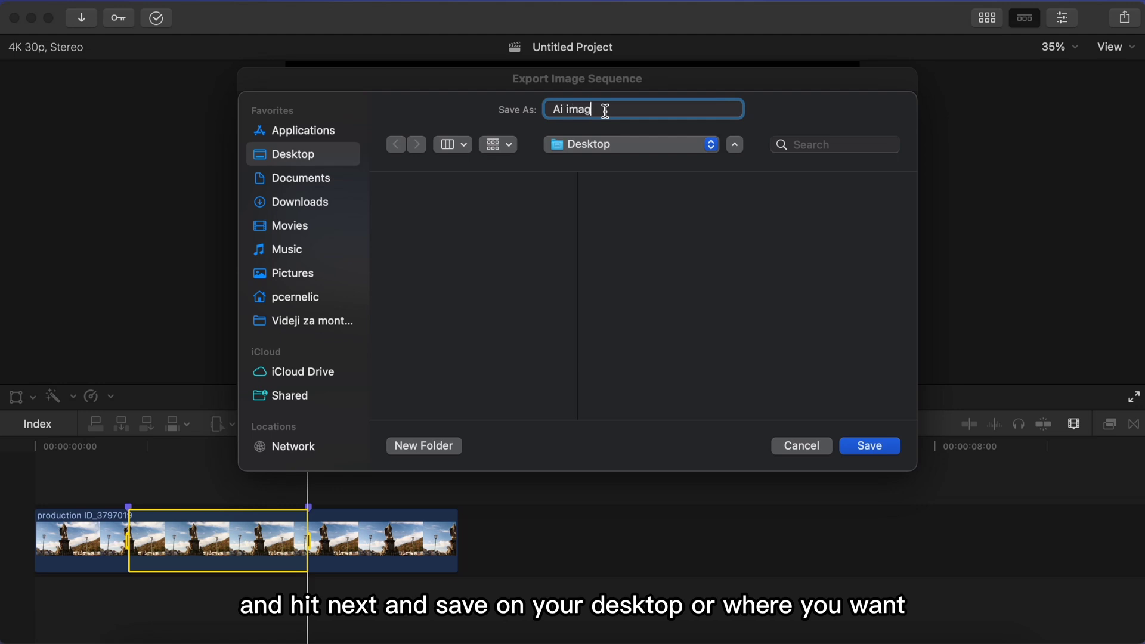
{"action": "type", "text": "es"}
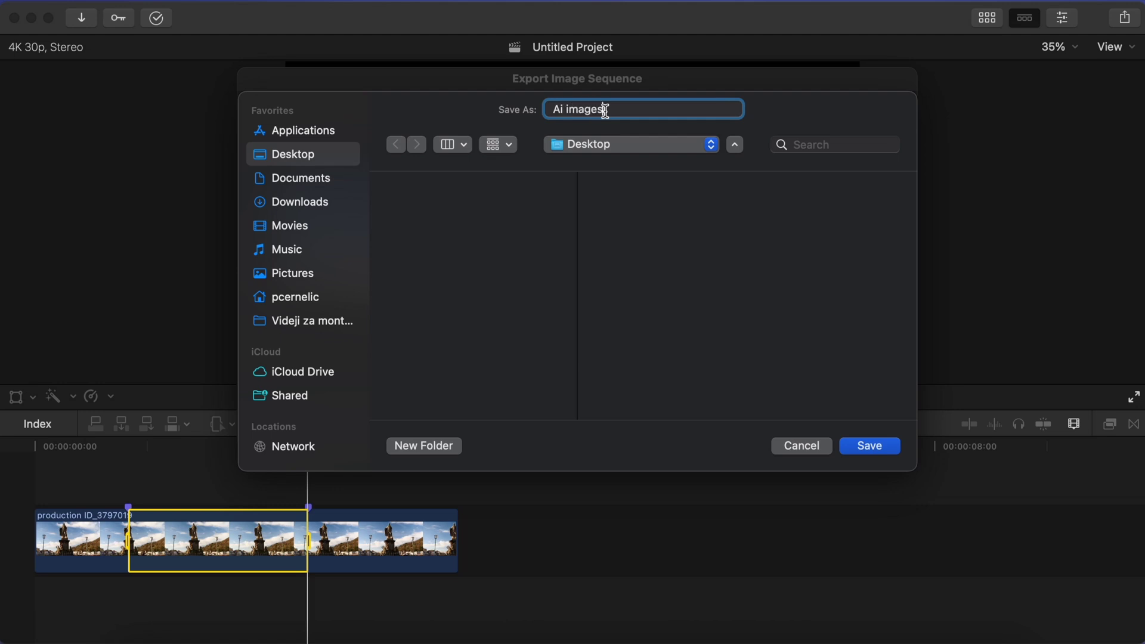
{"action": "left_click", "coordinate": [871, 448]}
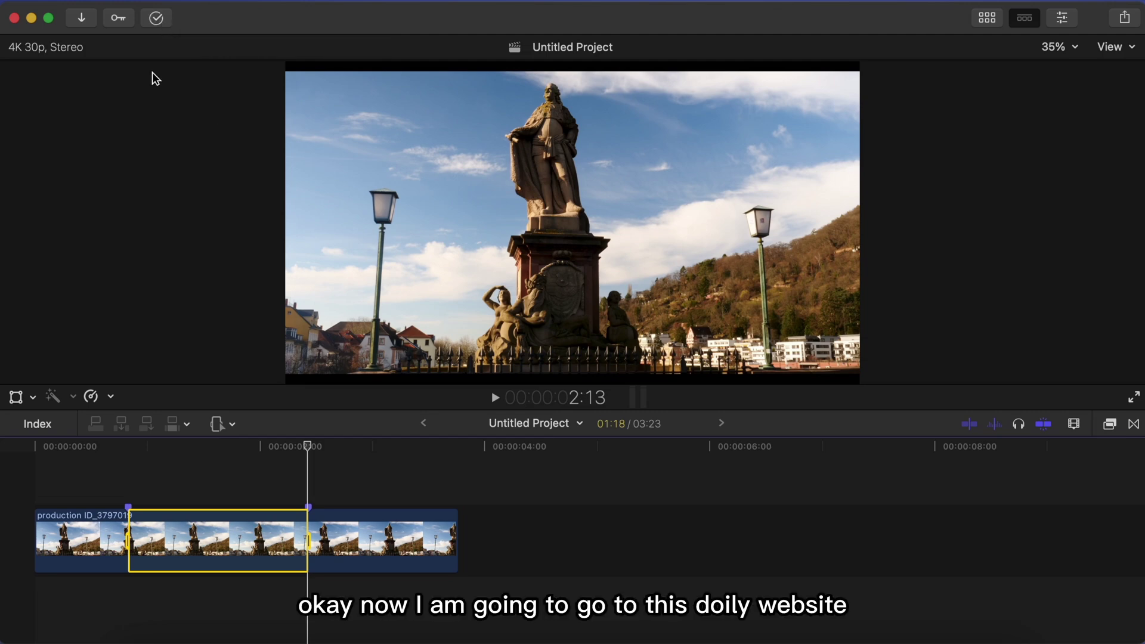
Upload frame-000025.jpg to DALL·E's editor at full 3840 x 2160 without cropping.
{"action": "key", "text": "ctrl+Right"}
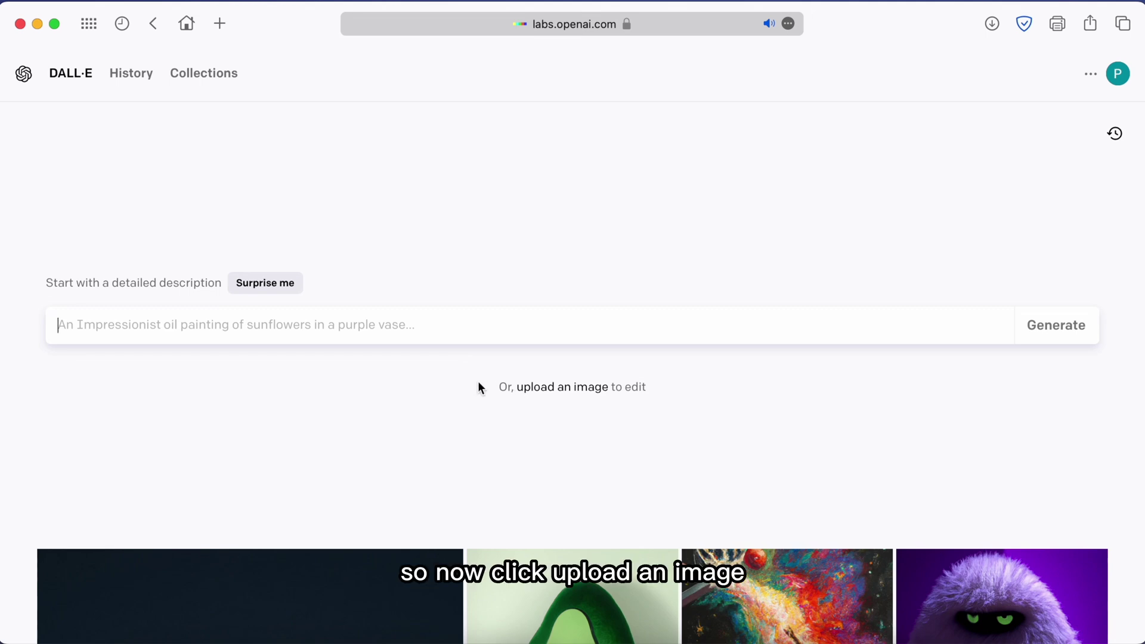
{"action": "left_click", "coordinate": [559, 394]}
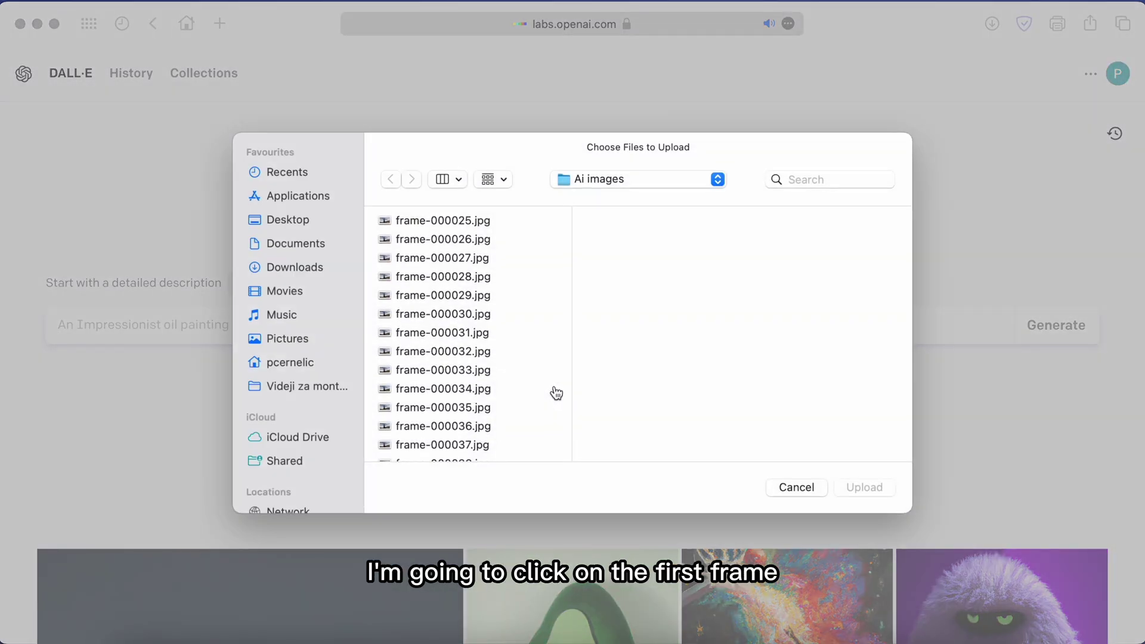
{"action": "left_click", "coordinate": [447, 220]}
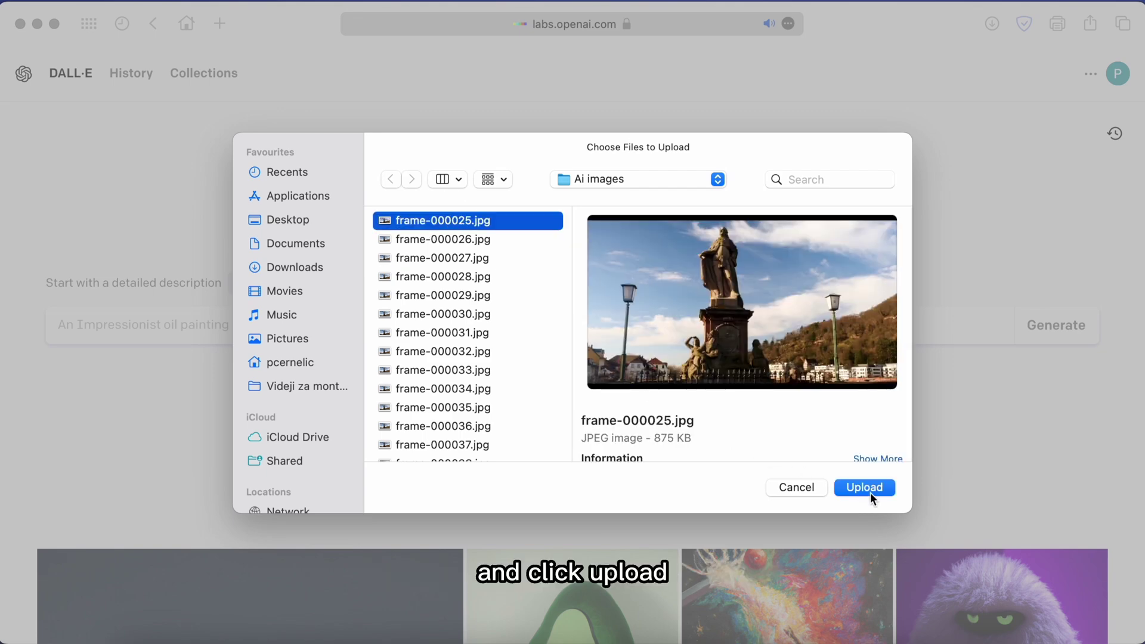
{"action": "left_click", "coordinate": [869, 491]}
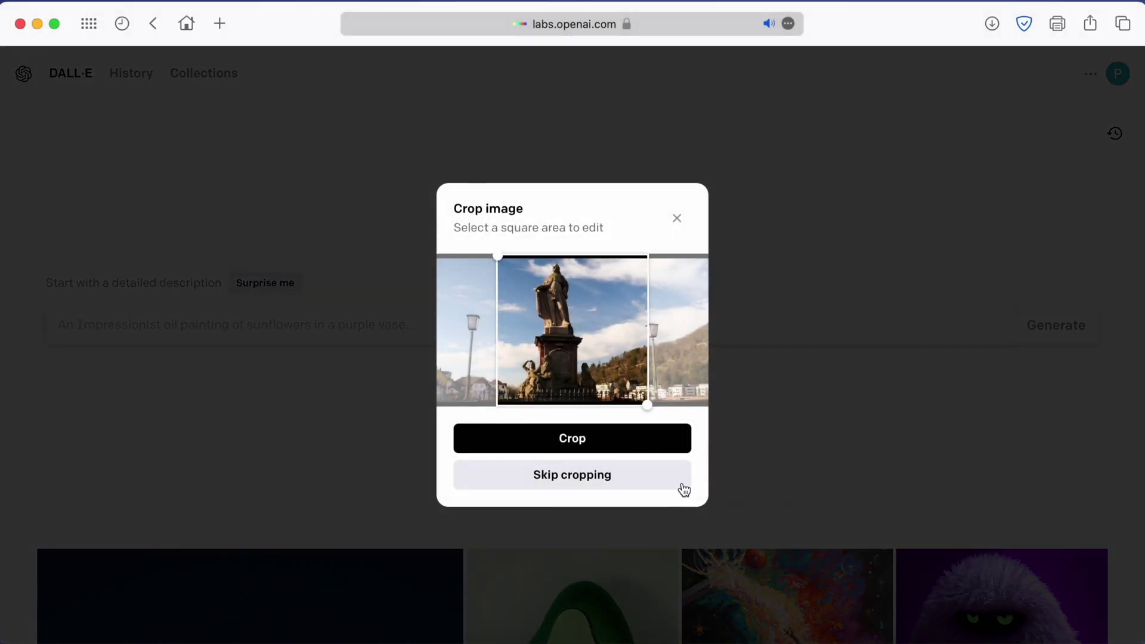
{"action": "left_click", "coordinate": [607, 479]}
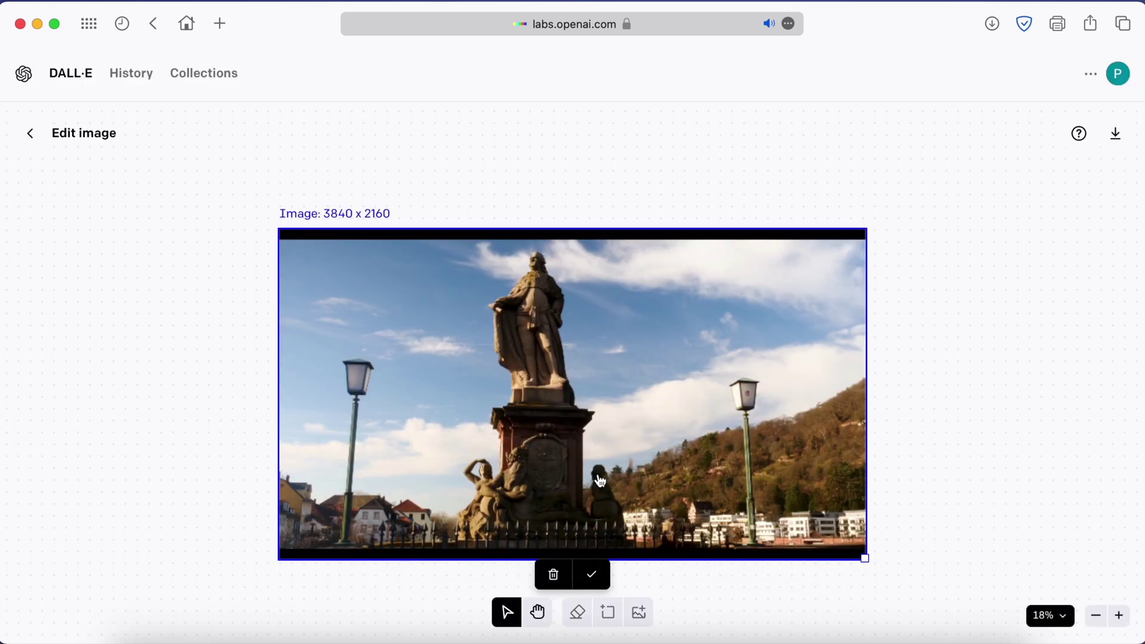
Place the frame, move the generation frame onto the statue, and erase its head and upper torso.
{"action": "left_click", "coordinate": [592, 578]}
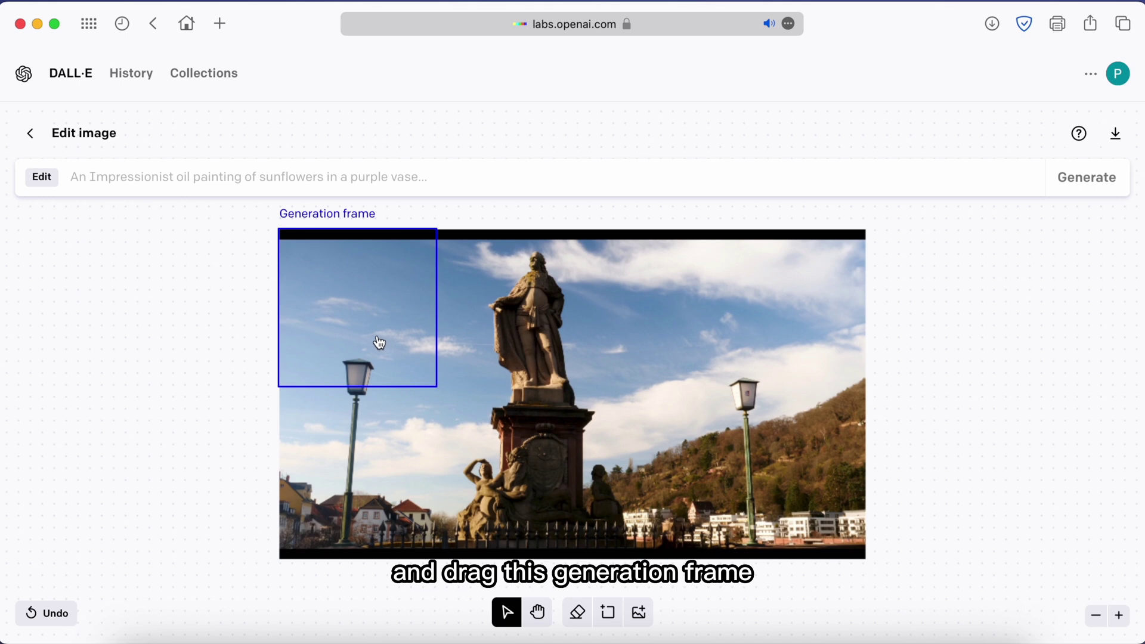
{"action": "left_click_drag", "start_coordinate": [380, 343], "coordinate": [550, 338]}
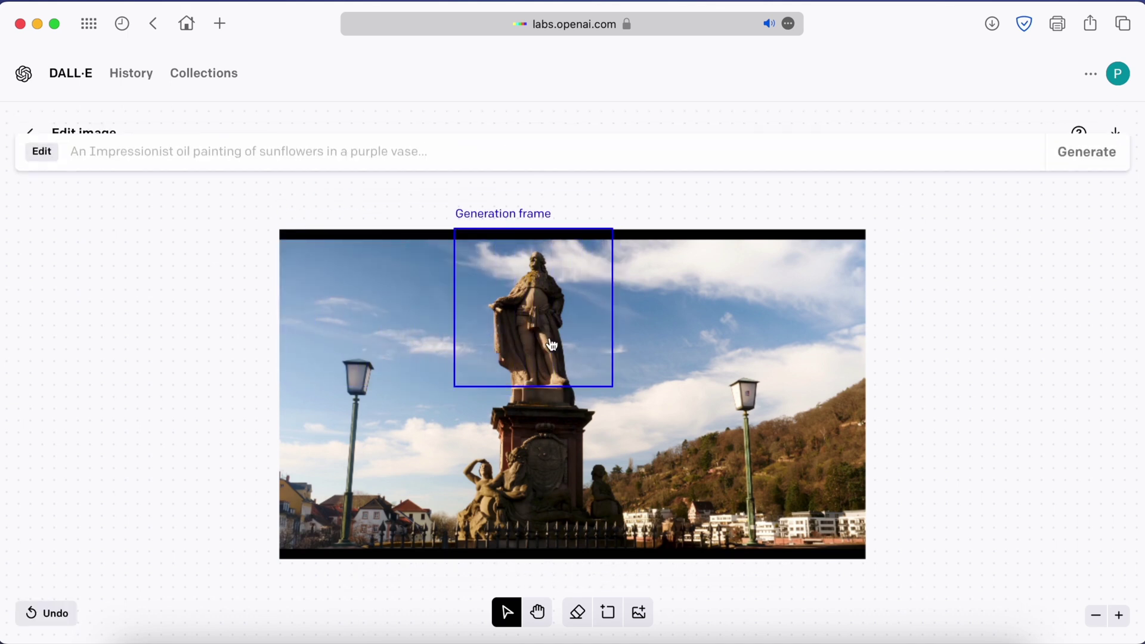
{"action": "left_click", "coordinate": [578, 614]}
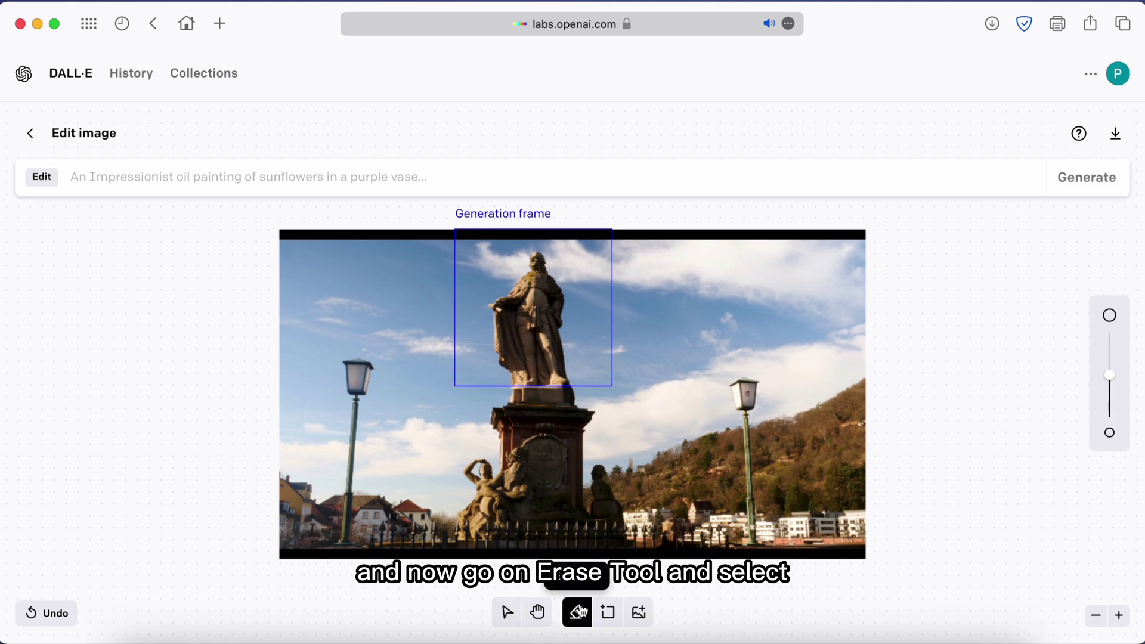
{"action": "mouse_move", "coordinate": [535, 262]}
{"action": "left_mouse_down"}
{"action": "mouse_move", "coordinate": [547, 317]}
{"action": "mouse_move", "coordinate": [501, 331]}
{"action": "mouse_move", "coordinate": [513, 369]}
{"action": "left_mouse_up"}
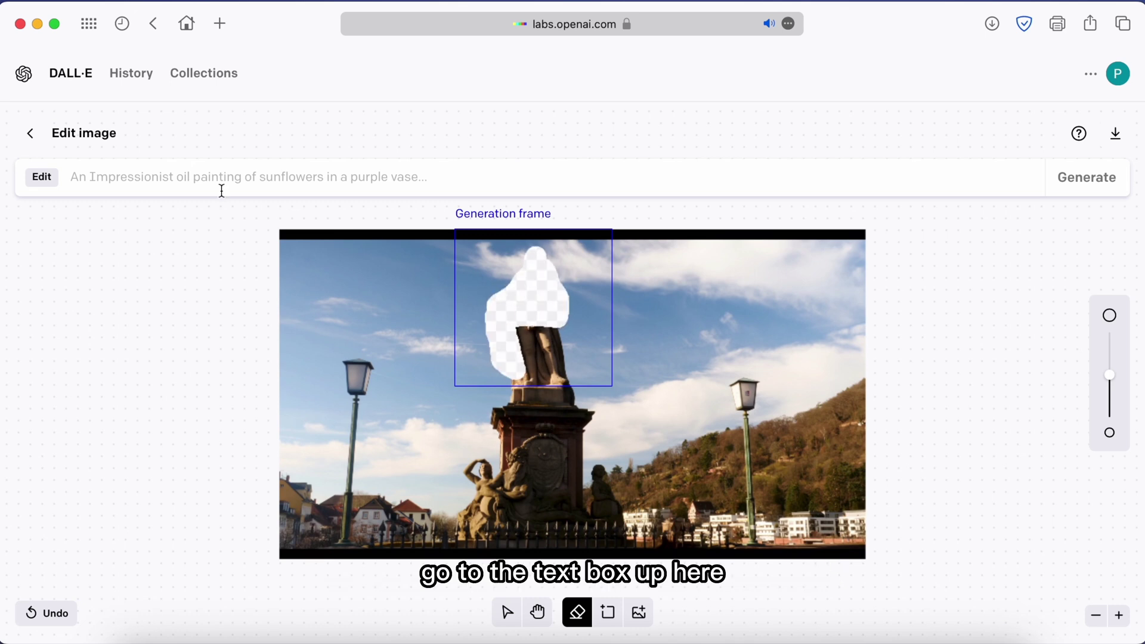
Generate fills for the erased area with the prompt 'statue holding a map'.
{"action": "left_click", "coordinate": [206, 180]}
{"action": "type", "text": "statue holdin"}
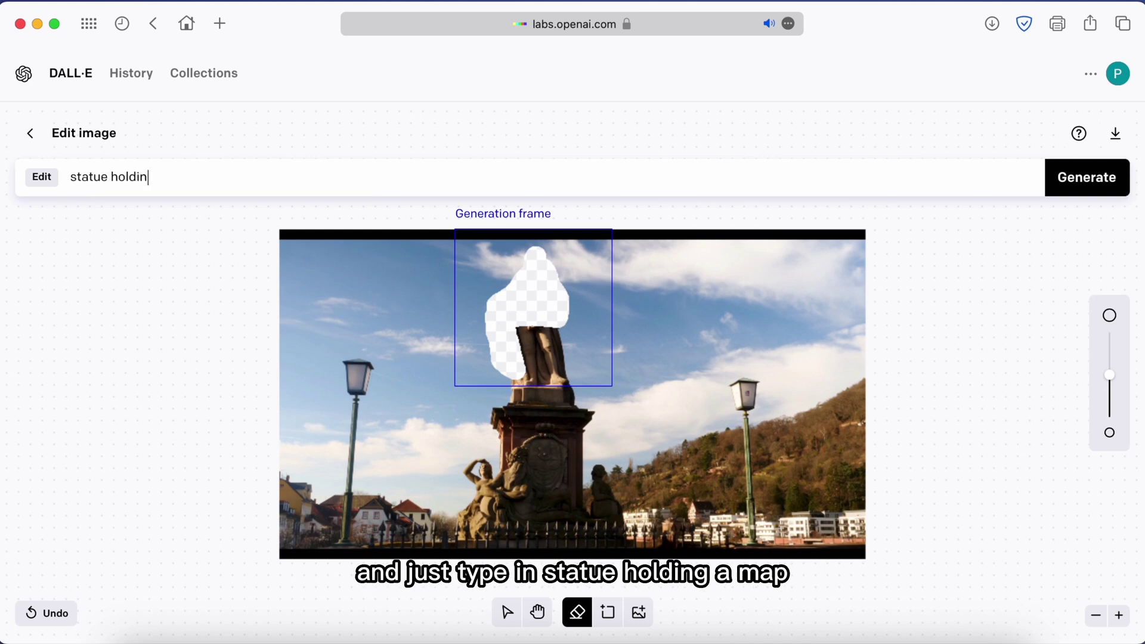
{"action": "type", "text": "ap"}
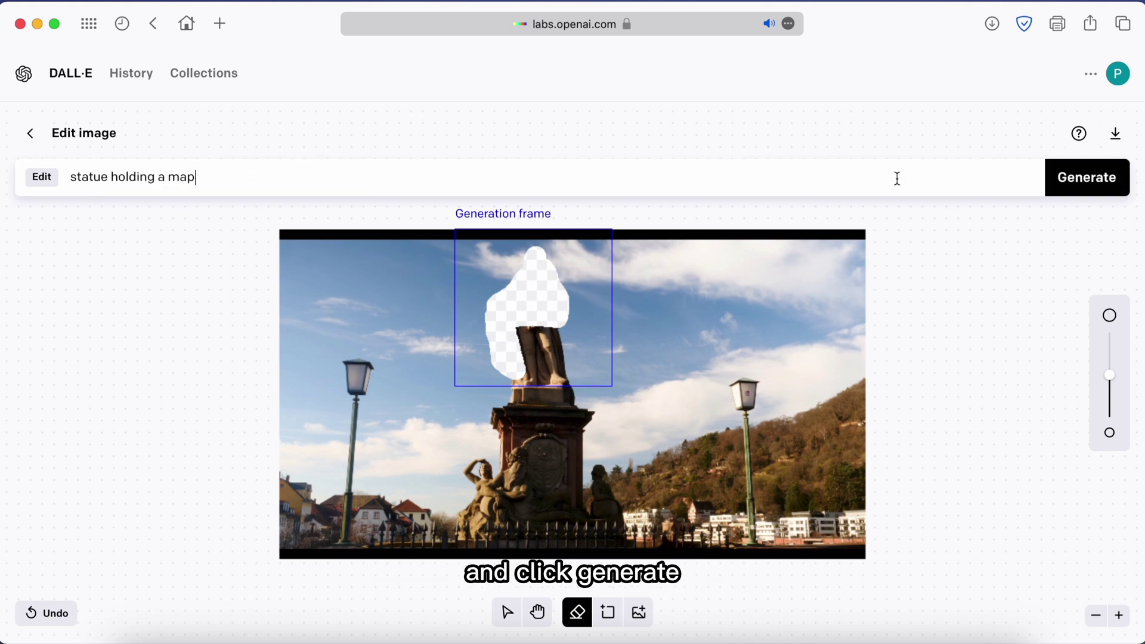
{"action": "left_click", "coordinate": [1084, 182]}
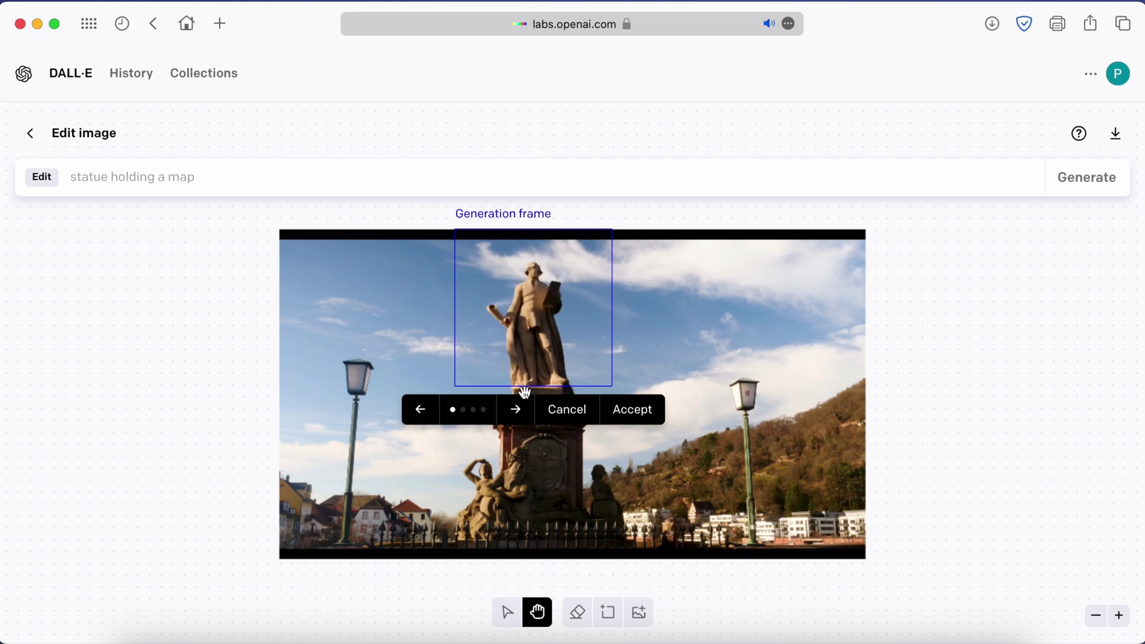
Cycle through the four generated map variants and return to the first.
{"action": "left_click", "coordinate": [516, 411]}
{"action": "left_click", "coordinate": [518, 415]}
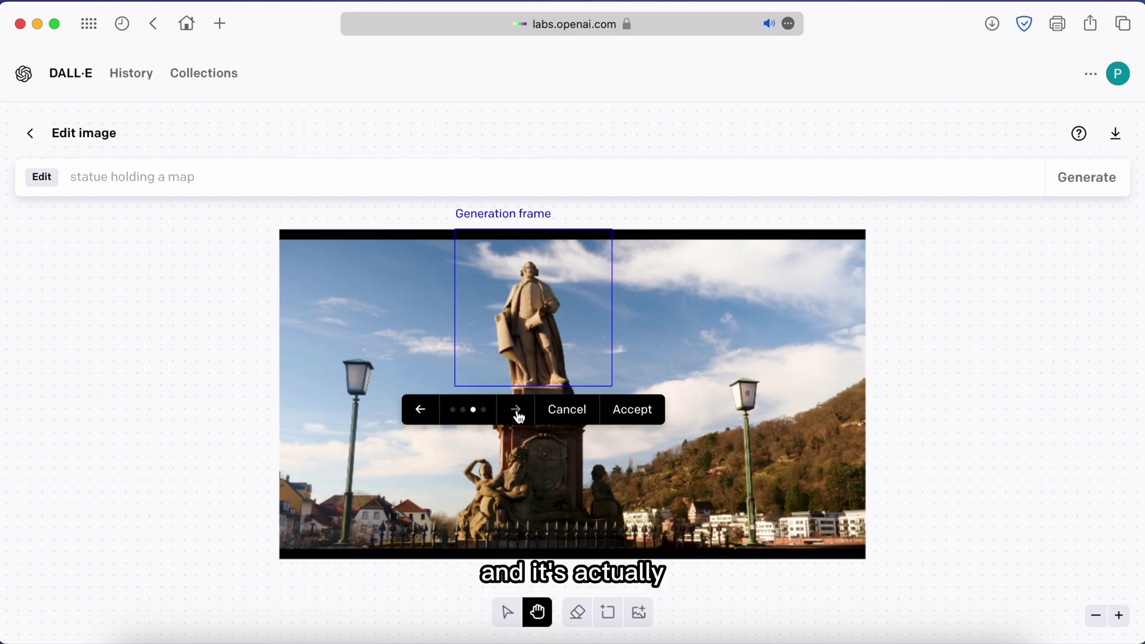
{"action": "left_click", "coordinate": [517, 414]}
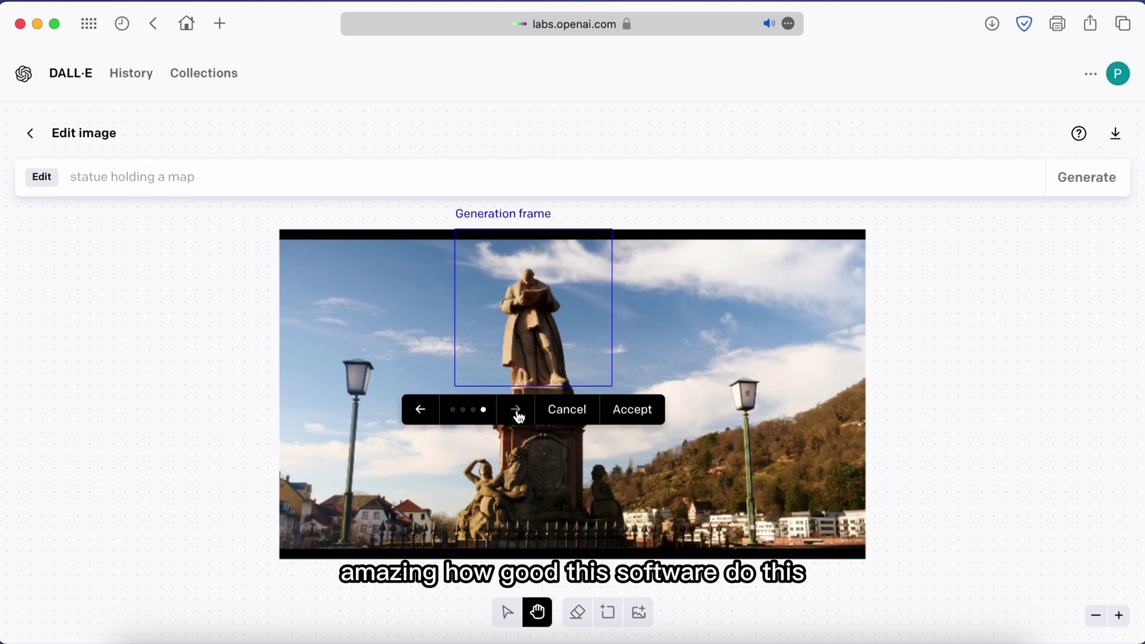
{"action": "left_click", "coordinate": [517, 413]}
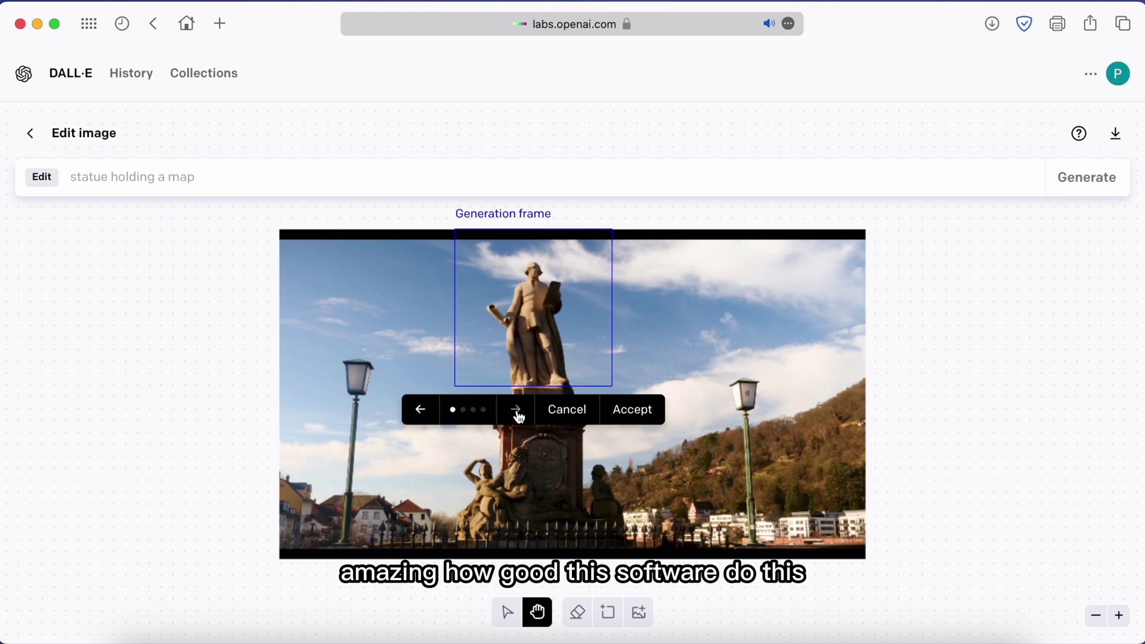
Accept the map-holding statue variant and download the edited image.
{"action": "left_click", "coordinate": [636, 412]}
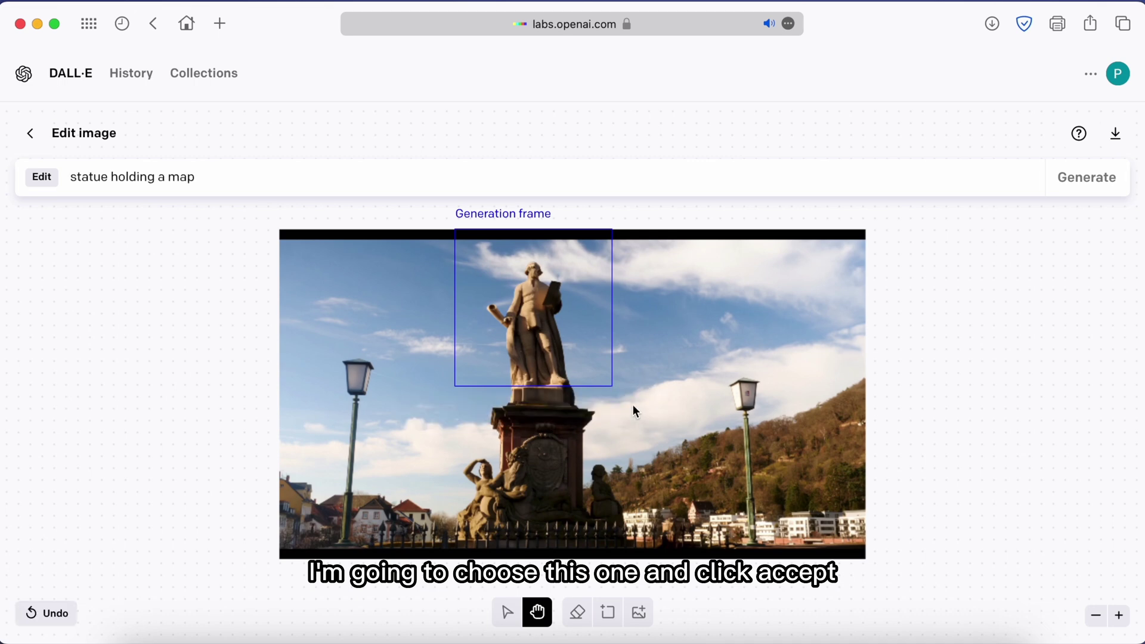
{"action": "left_click", "coordinate": [1118, 137]}
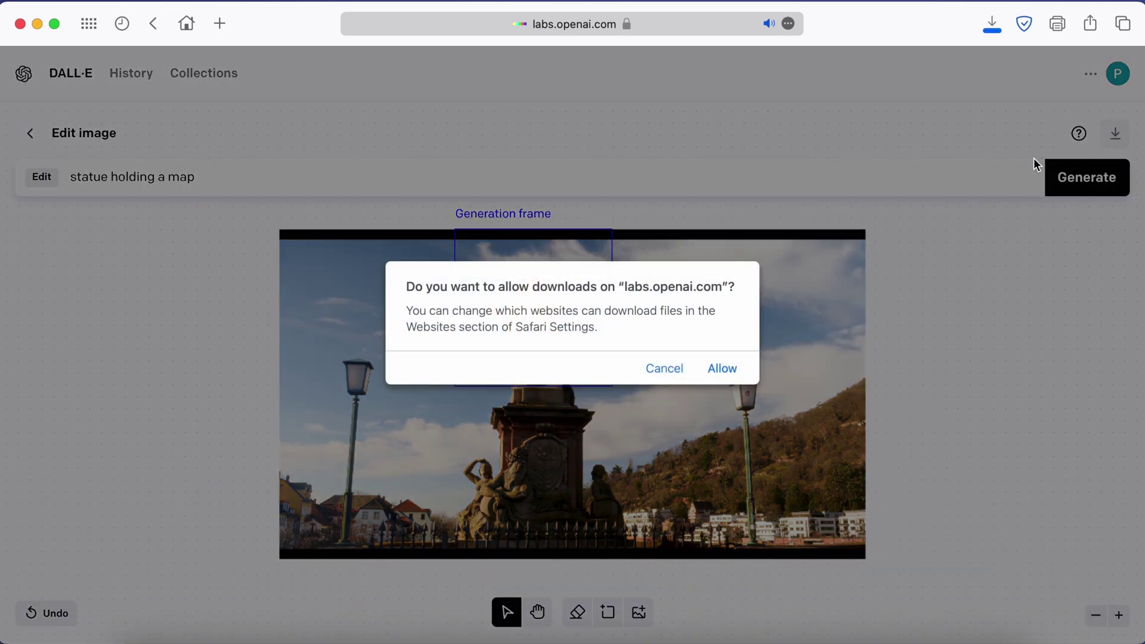
{"action": "left_click", "coordinate": [718, 370]}
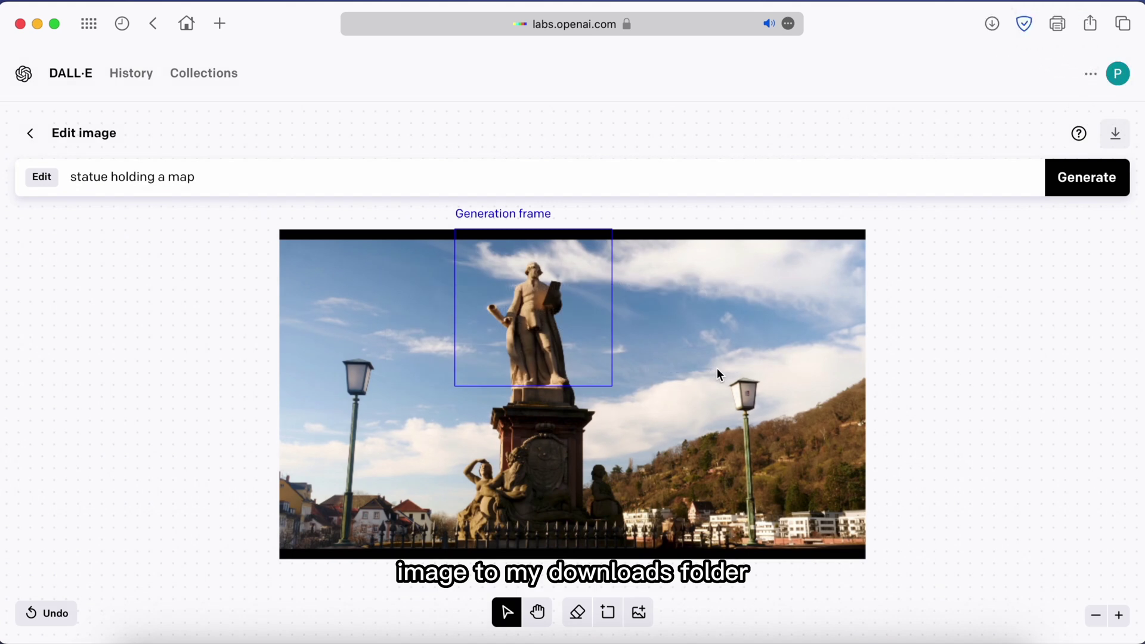
Upload frame-000026.jpg uncropped and position the generation frame over the statue.
{"action": "left_click", "coordinate": [30, 134]}
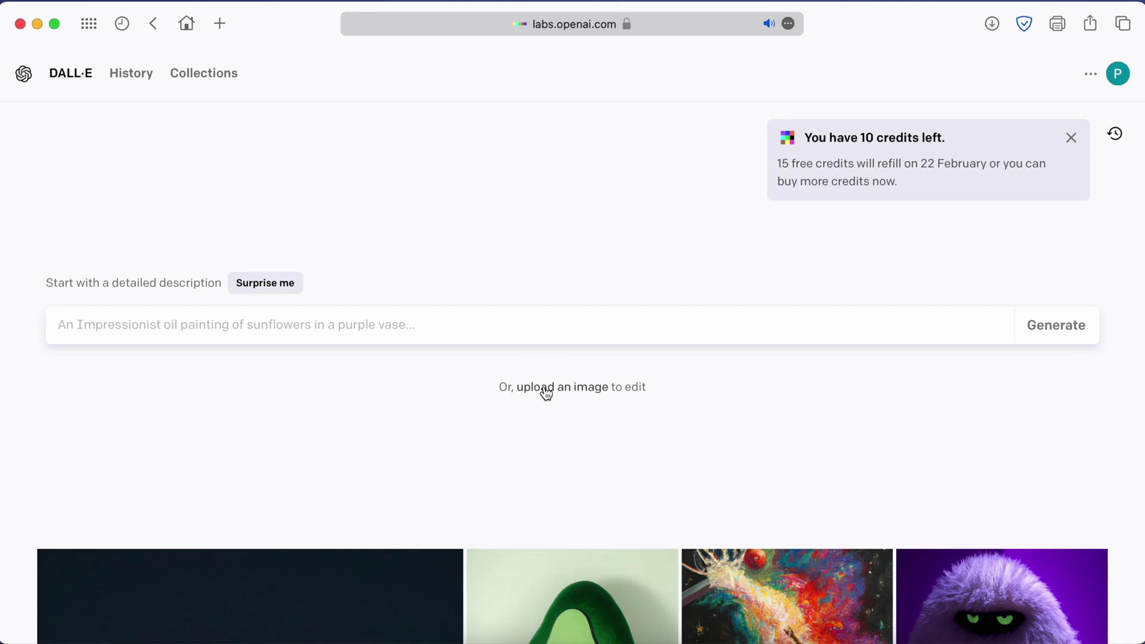
{"action": "left_click", "coordinate": [544, 388]}
{"action": "left_click", "coordinate": [458, 241]}
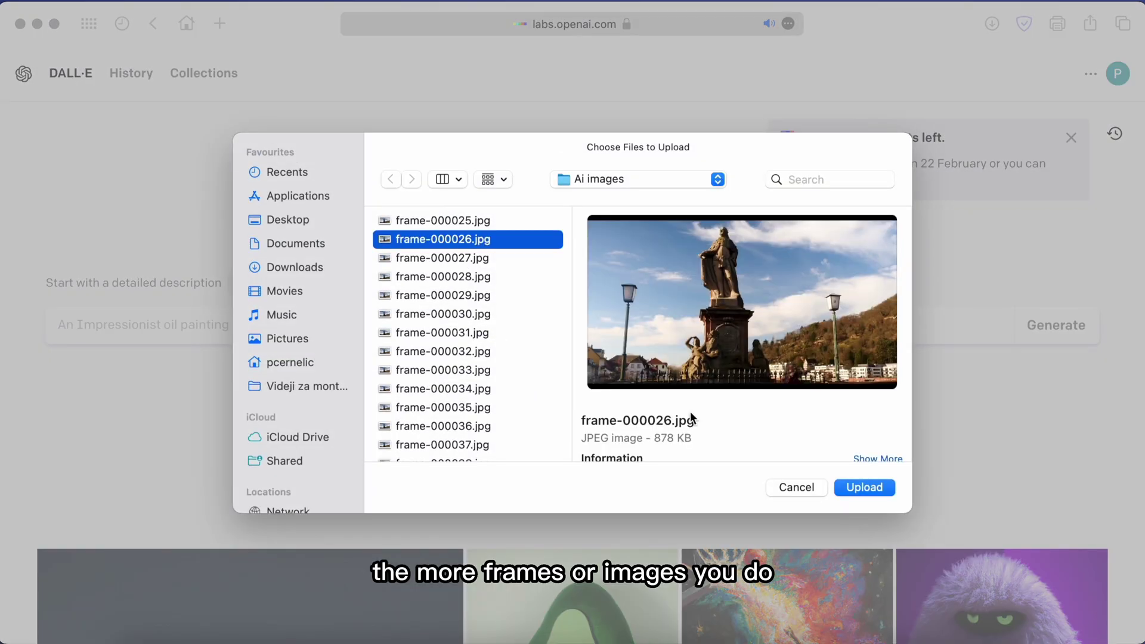
{"action": "left_click", "coordinate": [876, 487]}
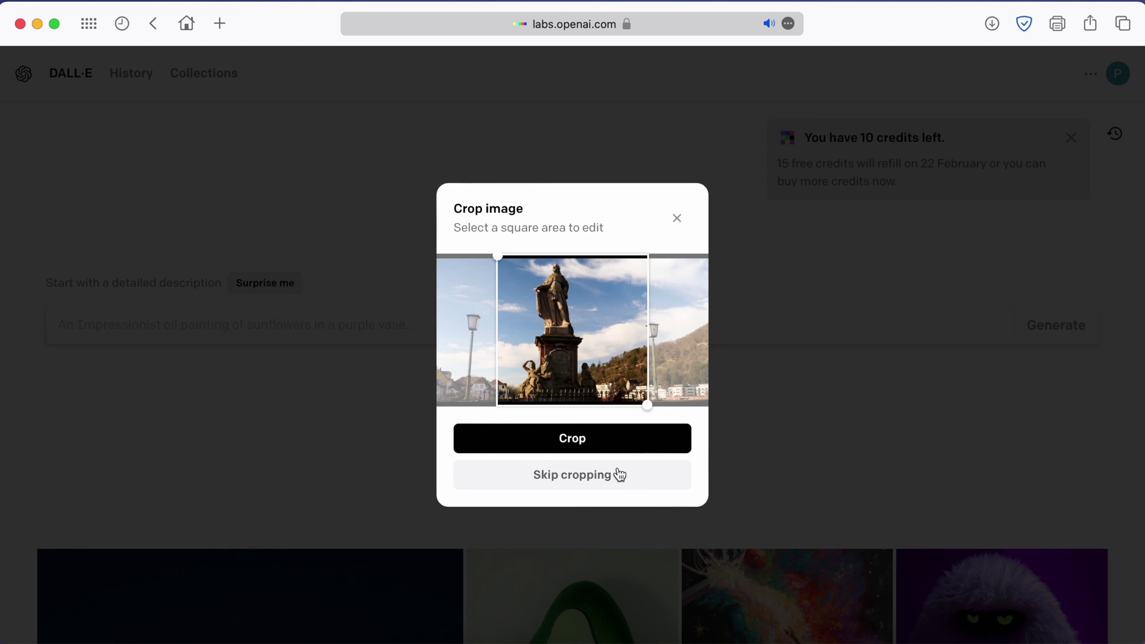
{"action": "left_click", "coordinate": [619, 474]}
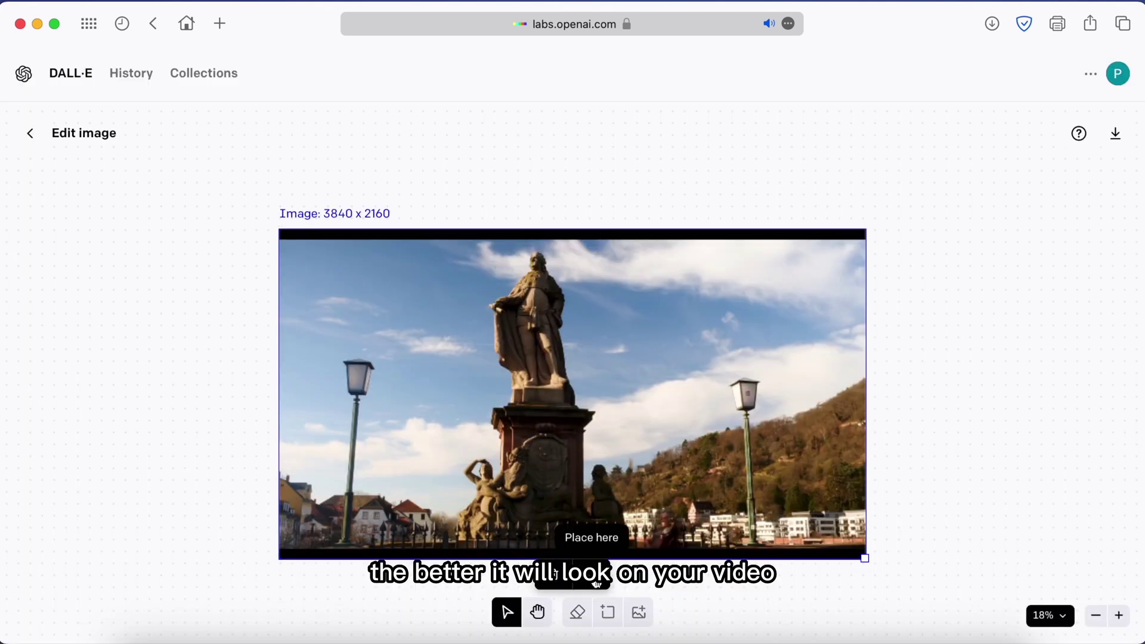
{"action": "left_click", "coordinate": [608, 612]}
{"action": "left_click_drag", "start_coordinate": [380, 354], "coordinate": [548, 359]}
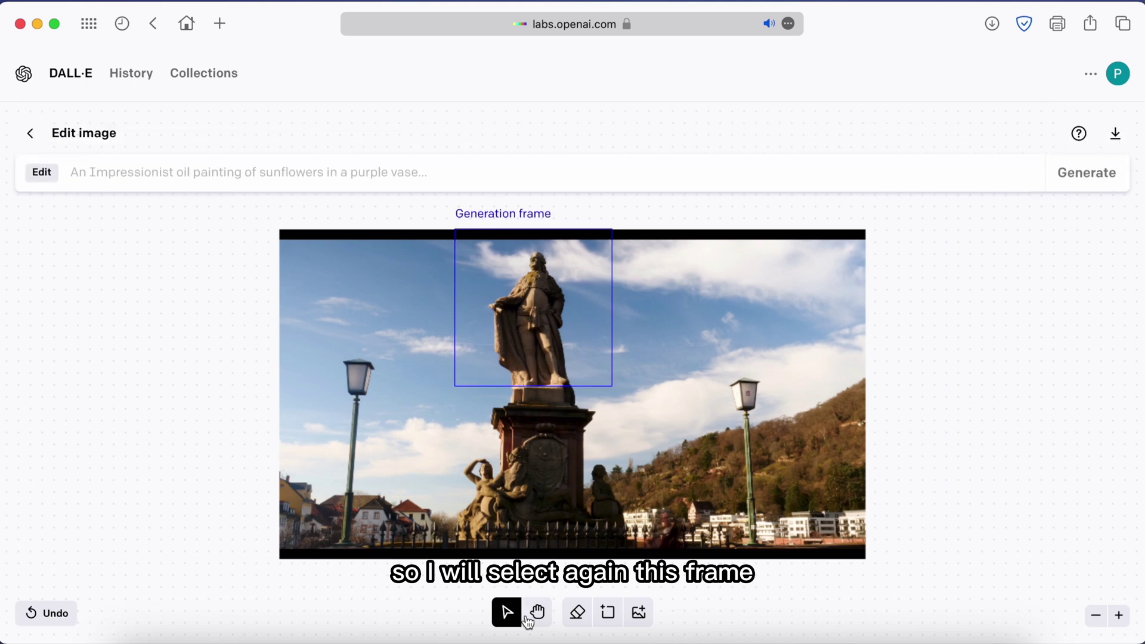
Erase the statue's upper body, generate 'statue holding a book', accept a variant and download it.
{"action": "left_click", "coordinate": [577, 617]}
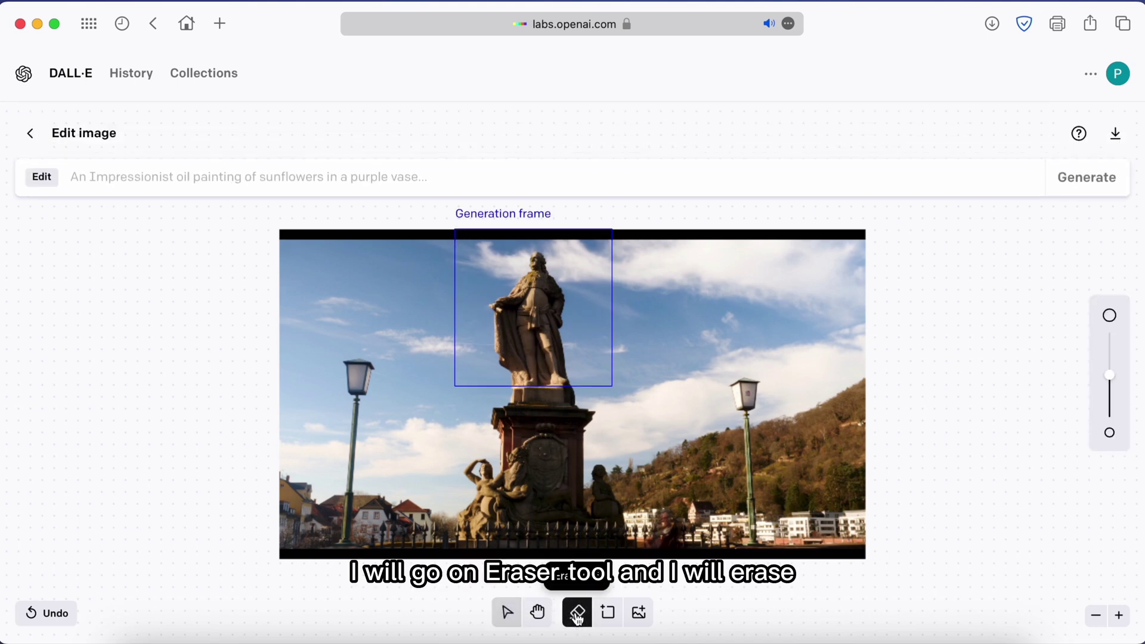
{"action": "mouse_move", "coordinate": [534, 256]}
{"action": "left_mouse_down"}
{"action": "mouse_move", "coordinate": [544, 306]}
{"action": "mouse_move", "coordinate": [562, 310]}
{"action": "mouse_move", "coordinate": [503, 318]}
{"action": "mouse_move", "coordinate": [507, 374]}
{"action": "left_mouse_up"}
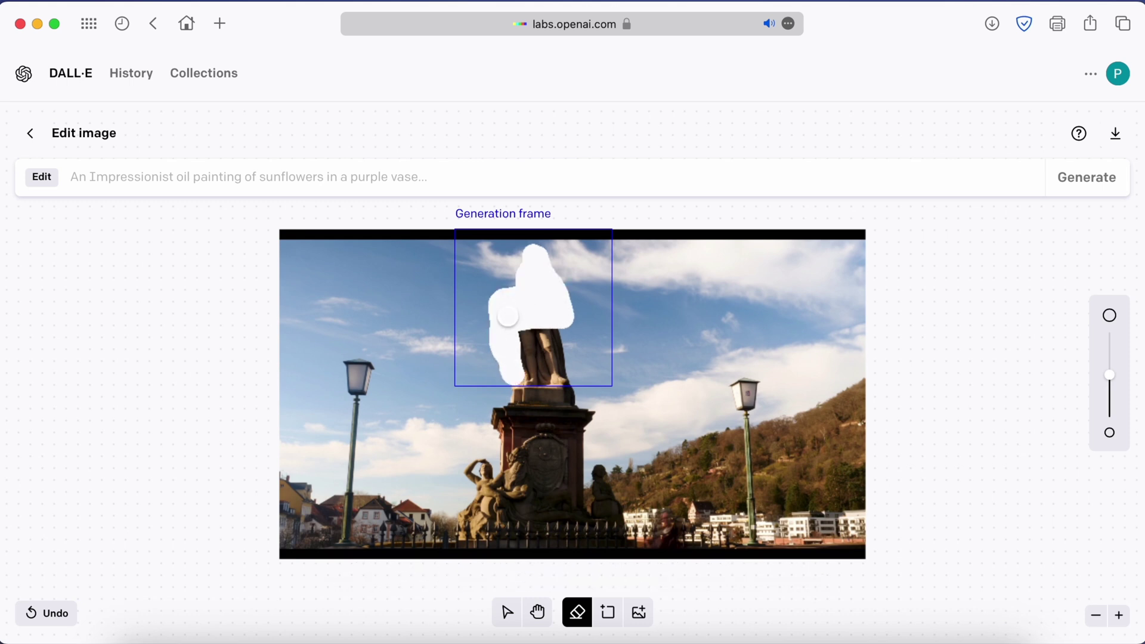
{"action": "left_click", "coordinate": [209, 180]}
{"action": "type", "text": "statue holding a"}
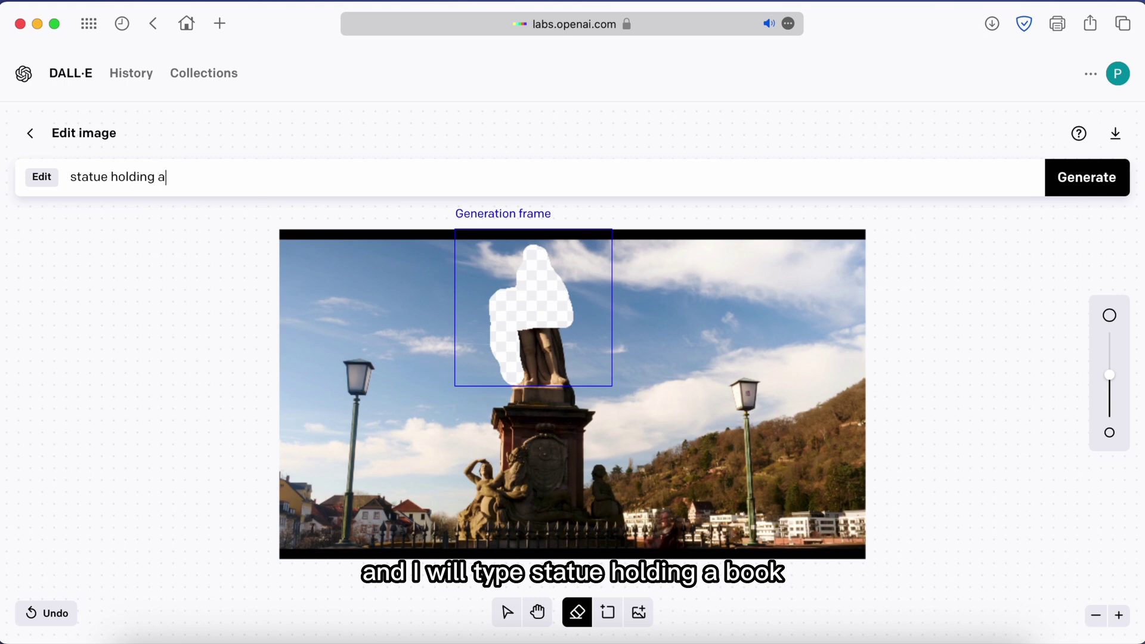
{"action": "type", "text": " book"}
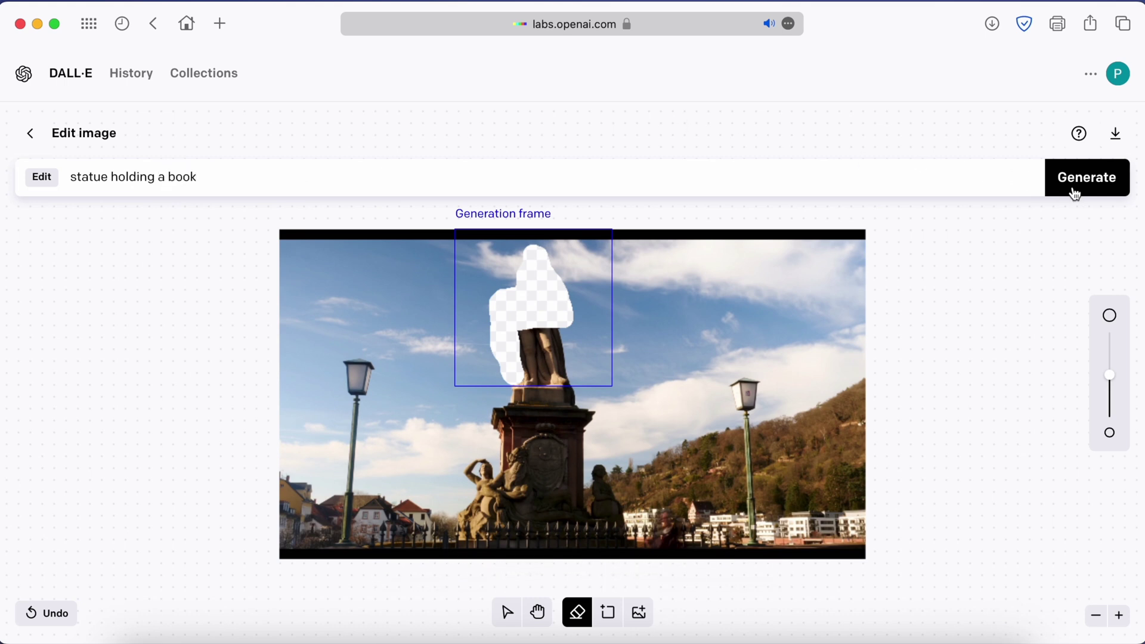
{"action": "left_click", "coordinate": [1073, 188]}
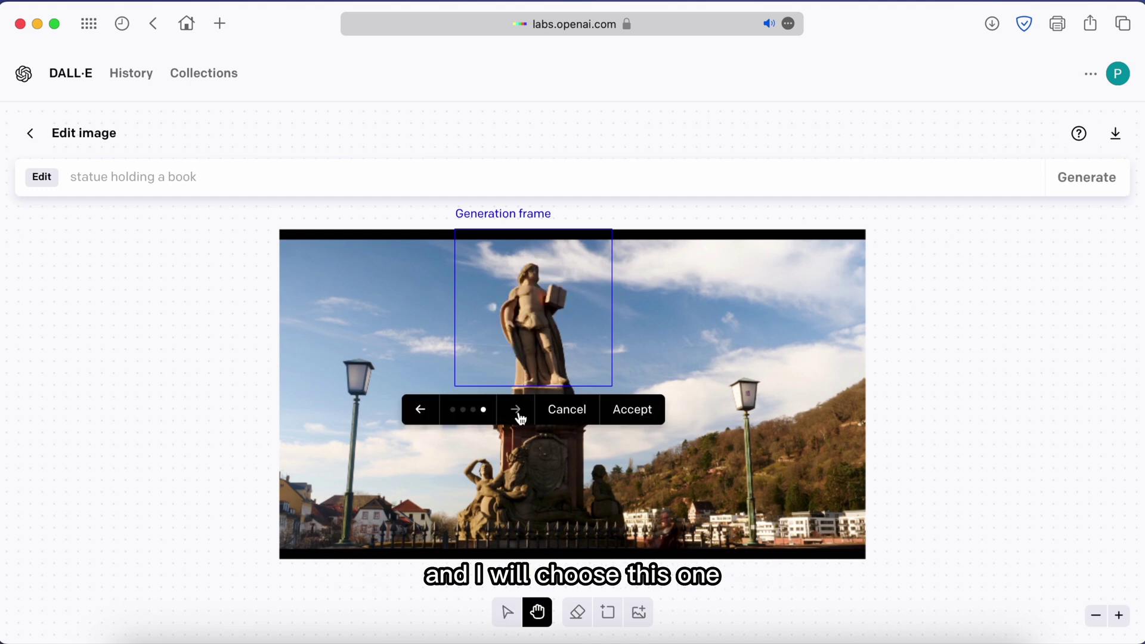
{"action": "left_click", "coordinate": [632, 416]}
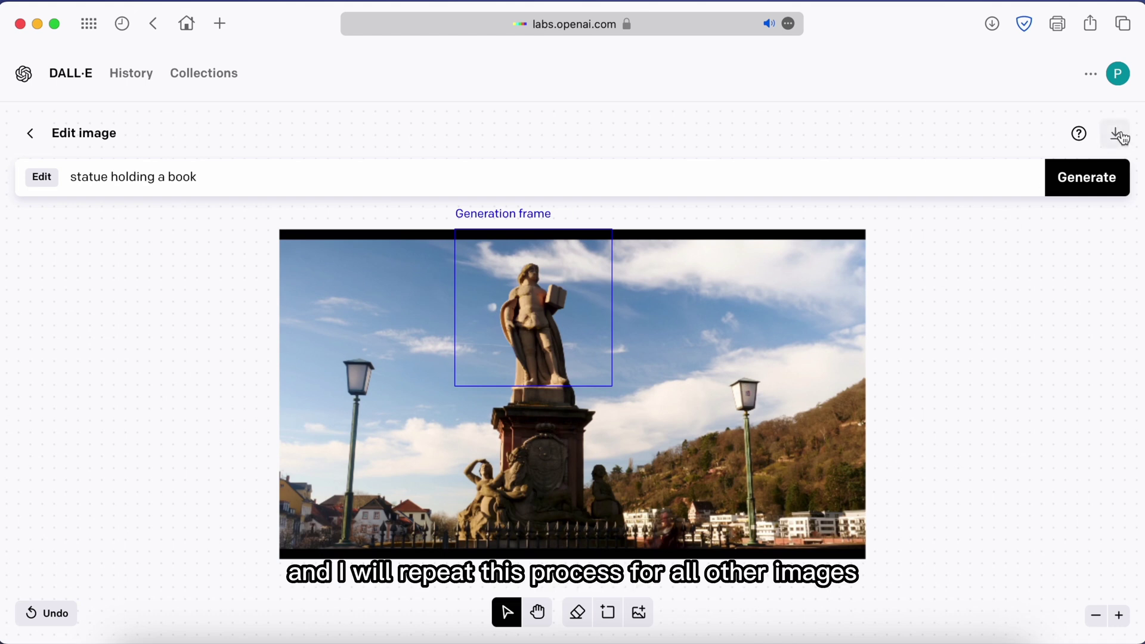
{"action": "left_click", "coordinate": [1119, 137]}
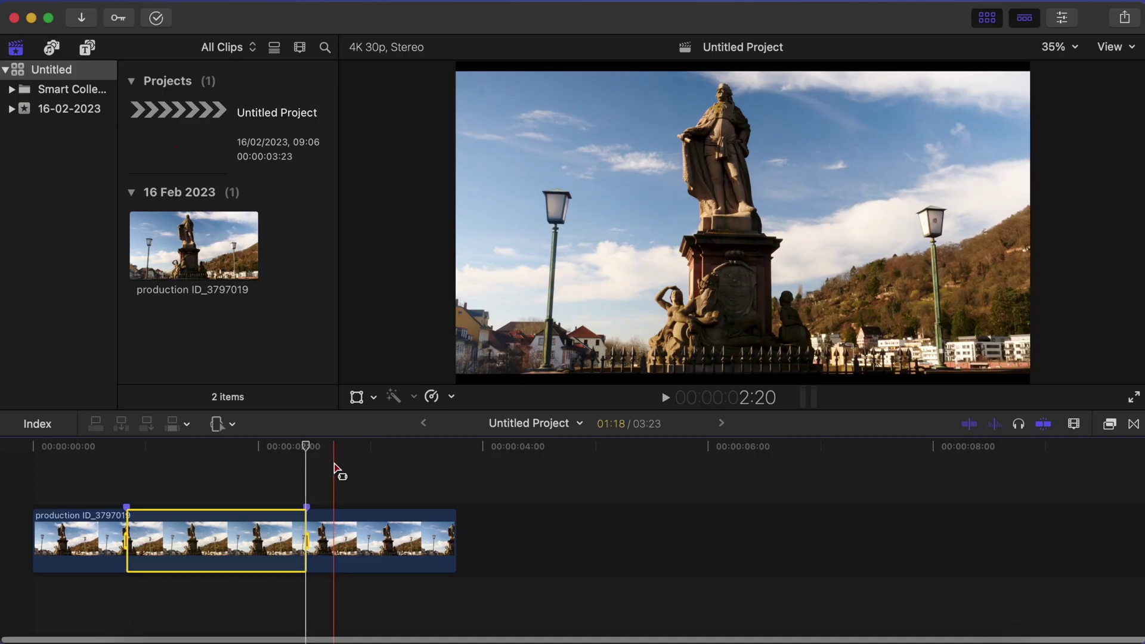
Add the eight downloaded DALL·E PNGs from Downloads to the timeline after the clip.
{"action": "left_click", "coordinate": [141, 639]}
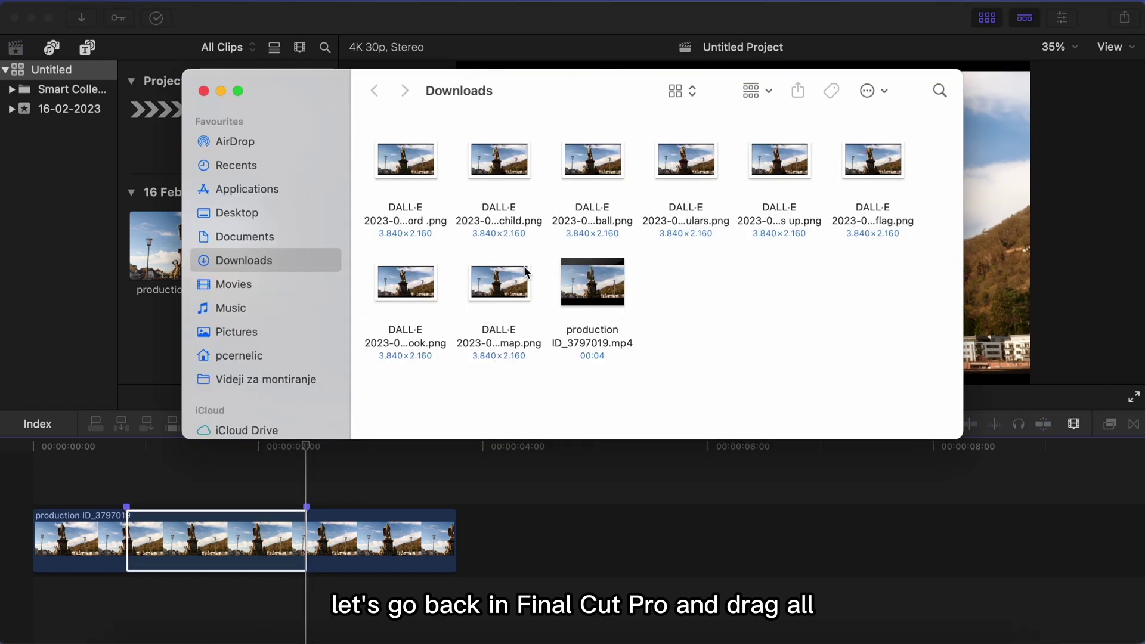
{"action": "key", "text": "super+a"}
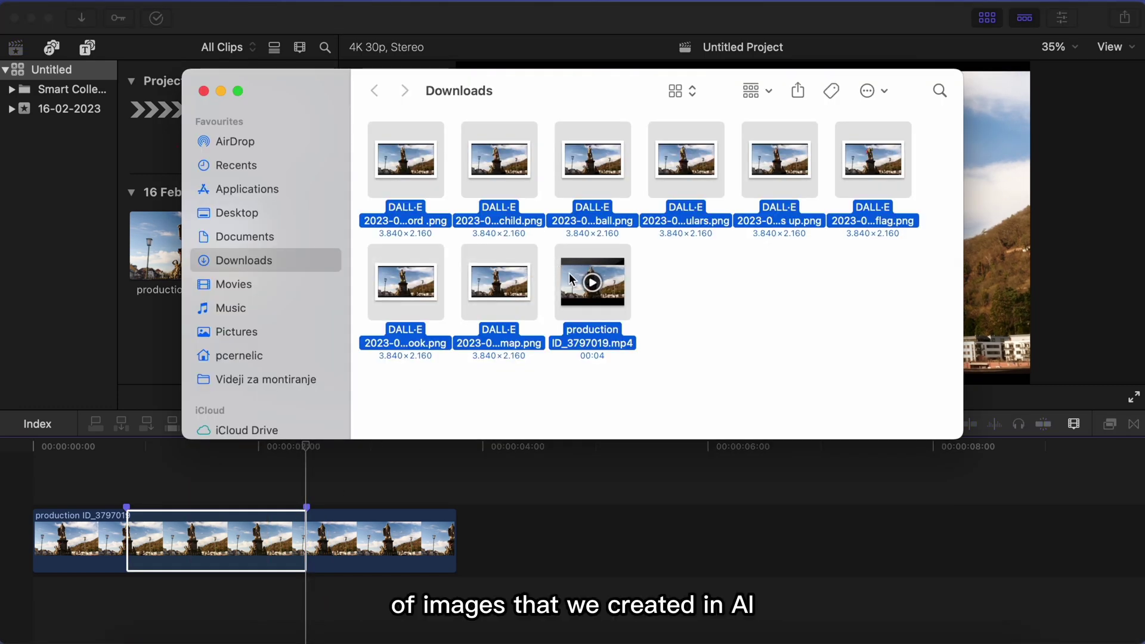
{"action": "left_click", "coordinate": [570, 279], "text": "super"}
{"action": "left_click_drag", "start_coordinate": [418, 271], "coordinate": [489, 542]}
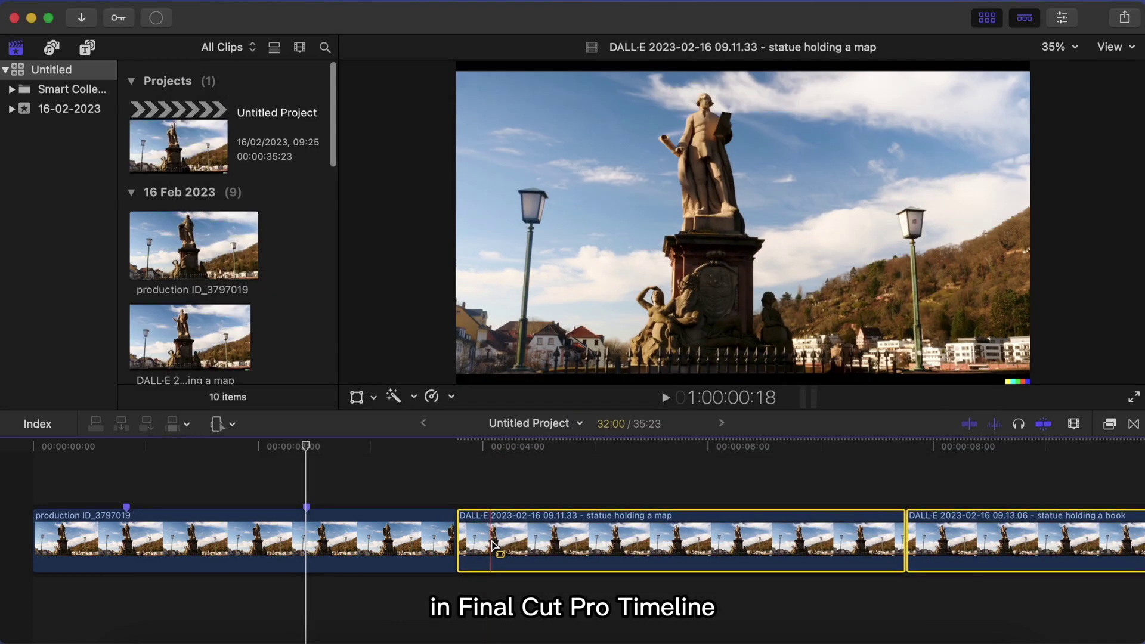
Change the DALL·E stills' duration to 2 frames each.
{"action": "key", "text": "super+equal"}
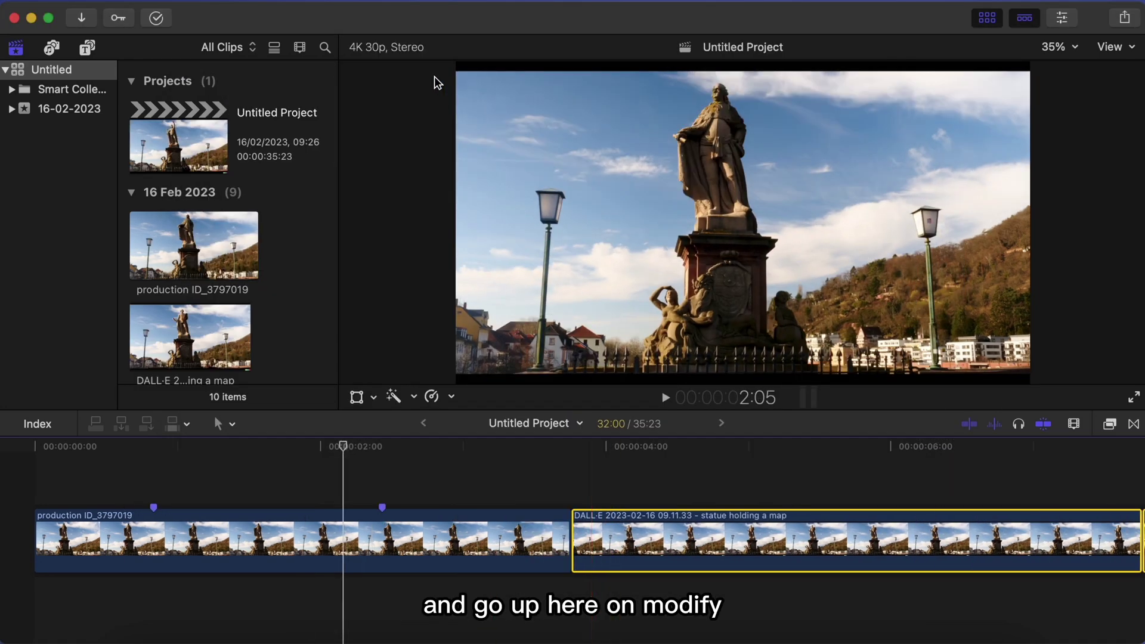
{"action": "left_click", "coordinate": [327, 2]}
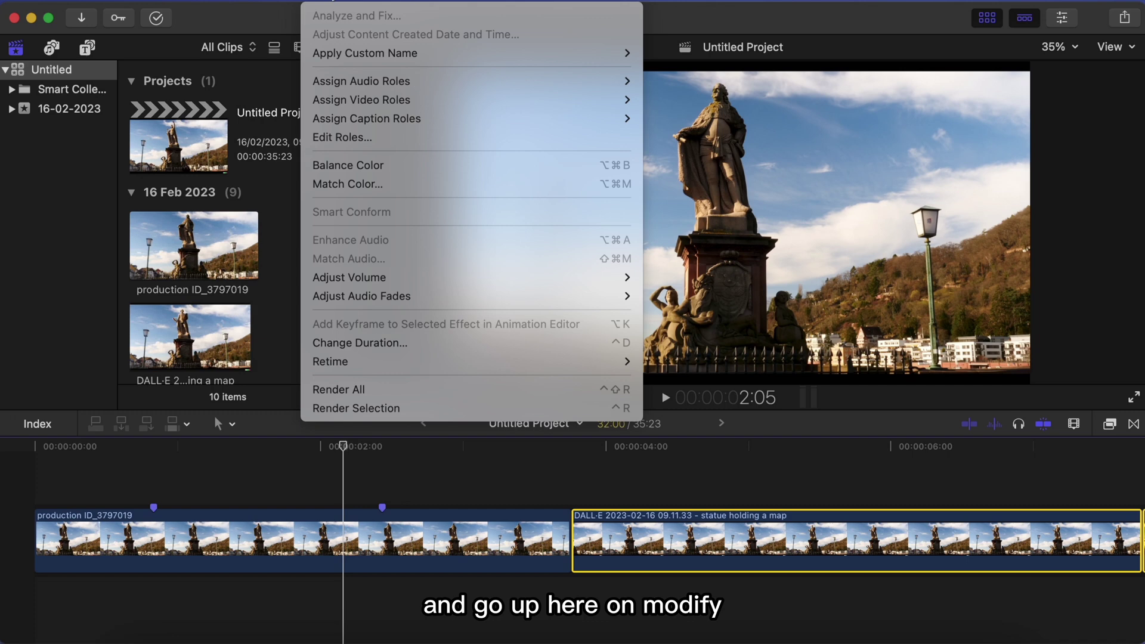
{"action": "left_click", "coordinate": [379, 343]}
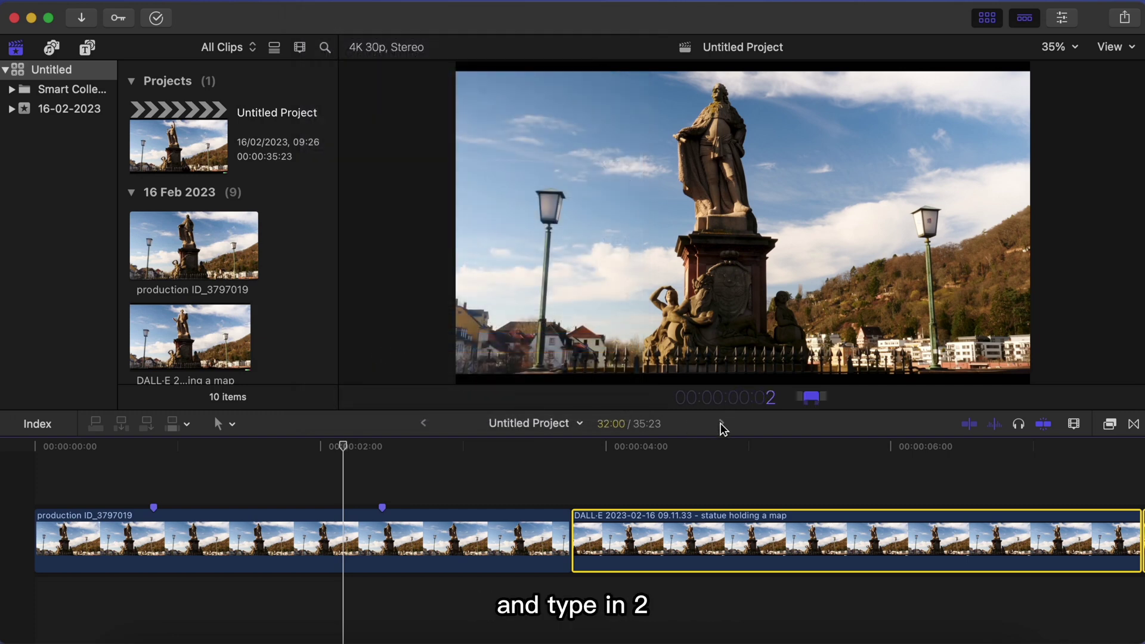
{"action": "key", "text": "Return"}
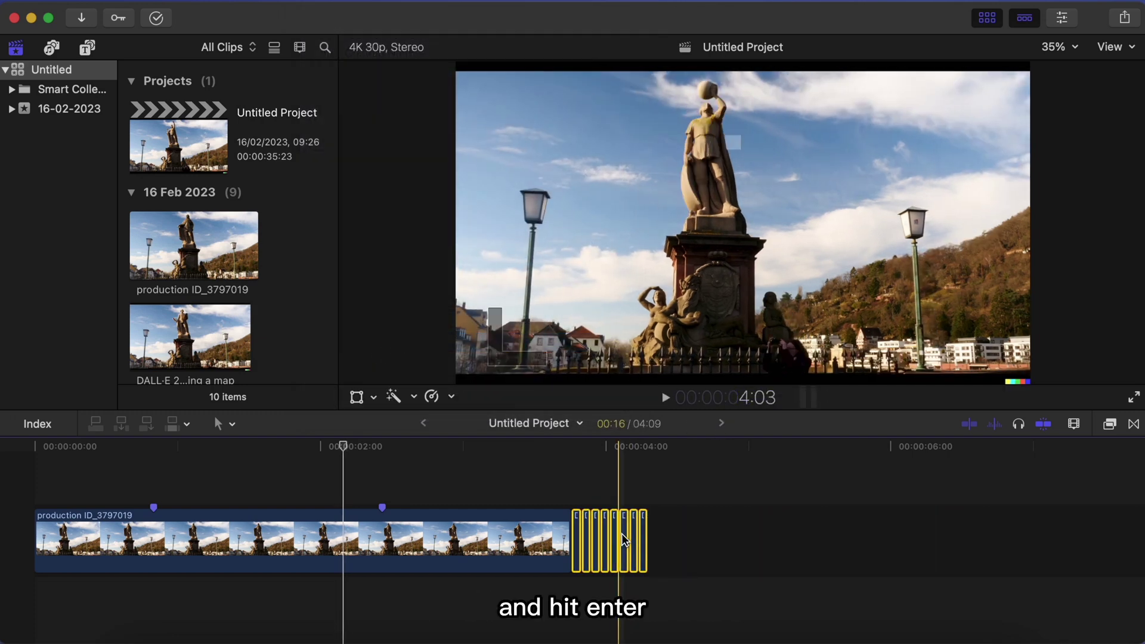
Connect the stills above the statue clip at the first marker and play the timeline.
{"action": "left_click_drag", "start_coordinate": [621, 504], "coordinate": [192, 467]}
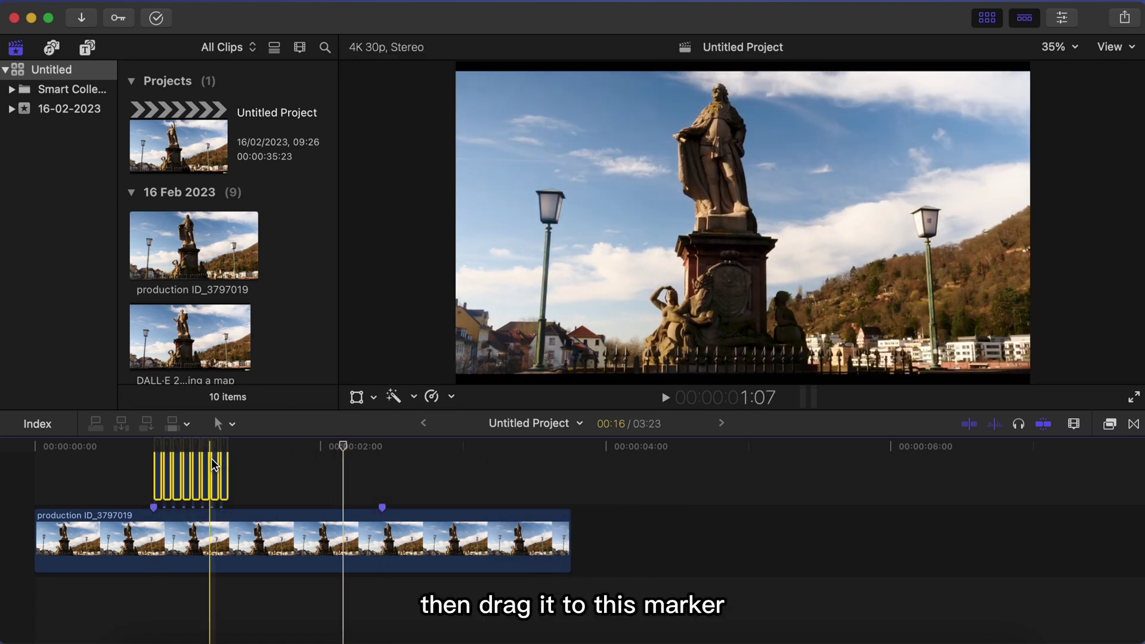
{"action": "left_click", "coordinate": [141, 463]}
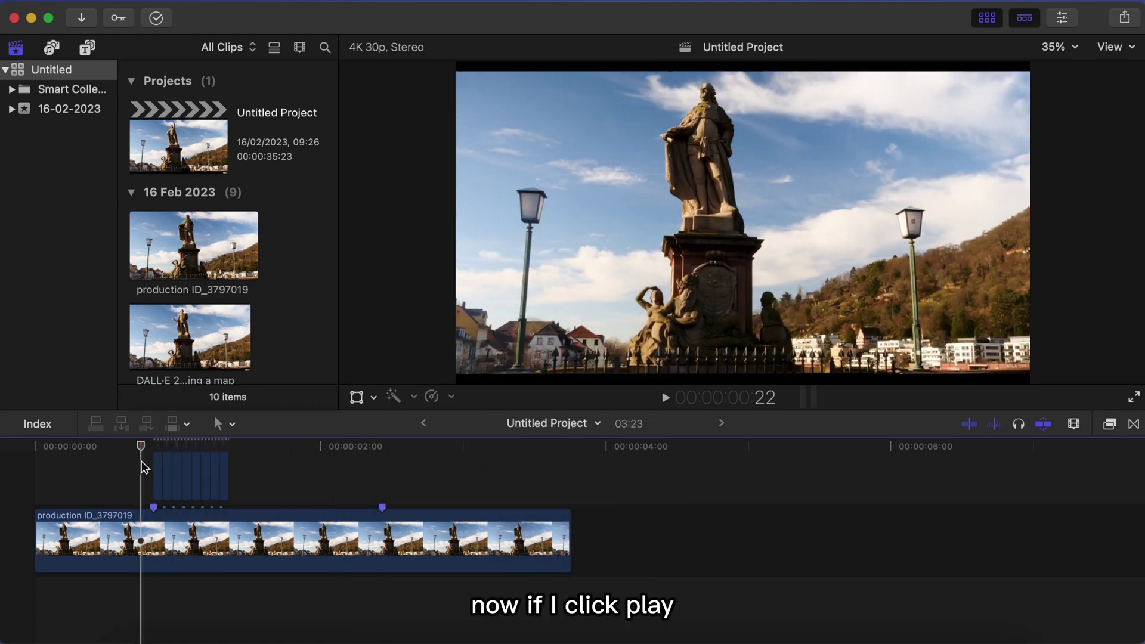
{"action": "key", "text": "space"}
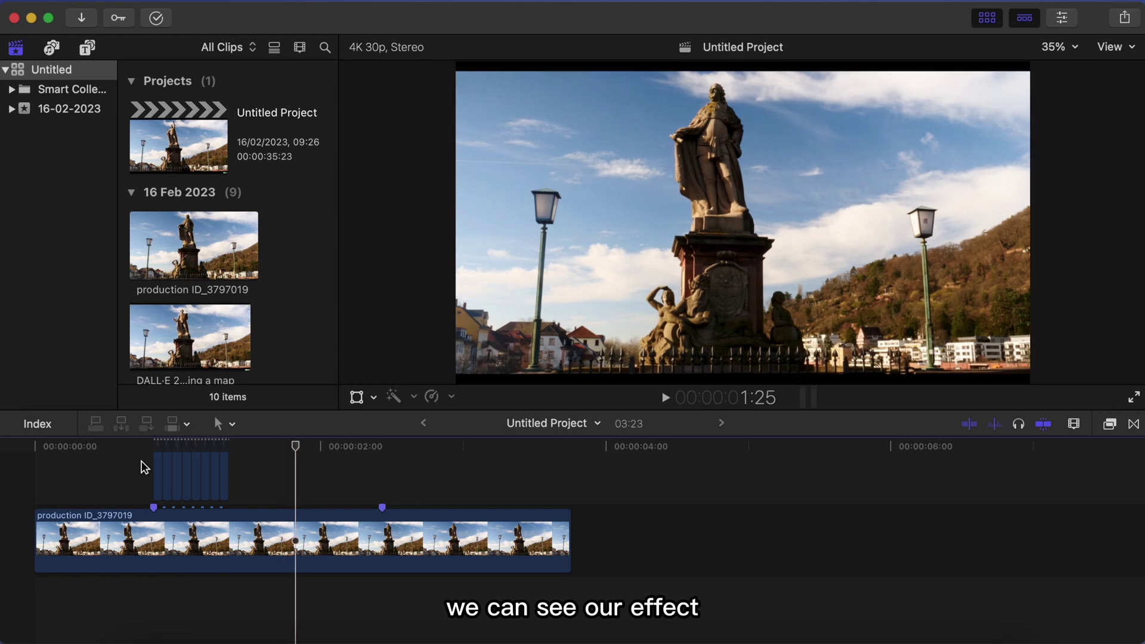
Export the project as an Apple Devices 4K file to the Desktop.
{"action": "key", "text": "p"}
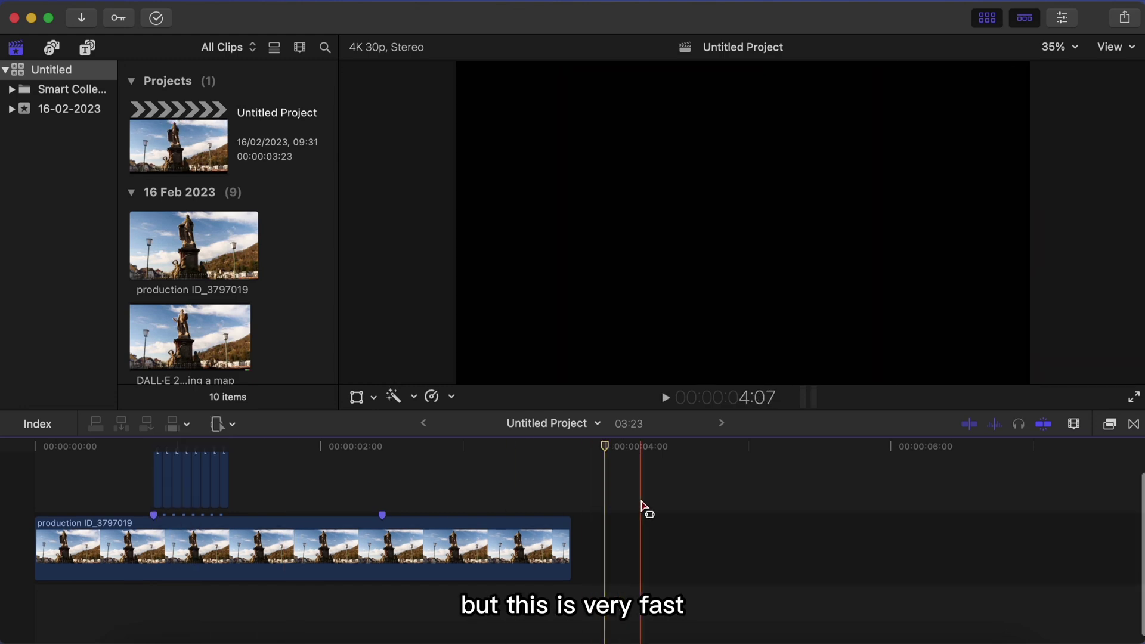
{"action": "left_click", "coordinate": [1124, 18]}
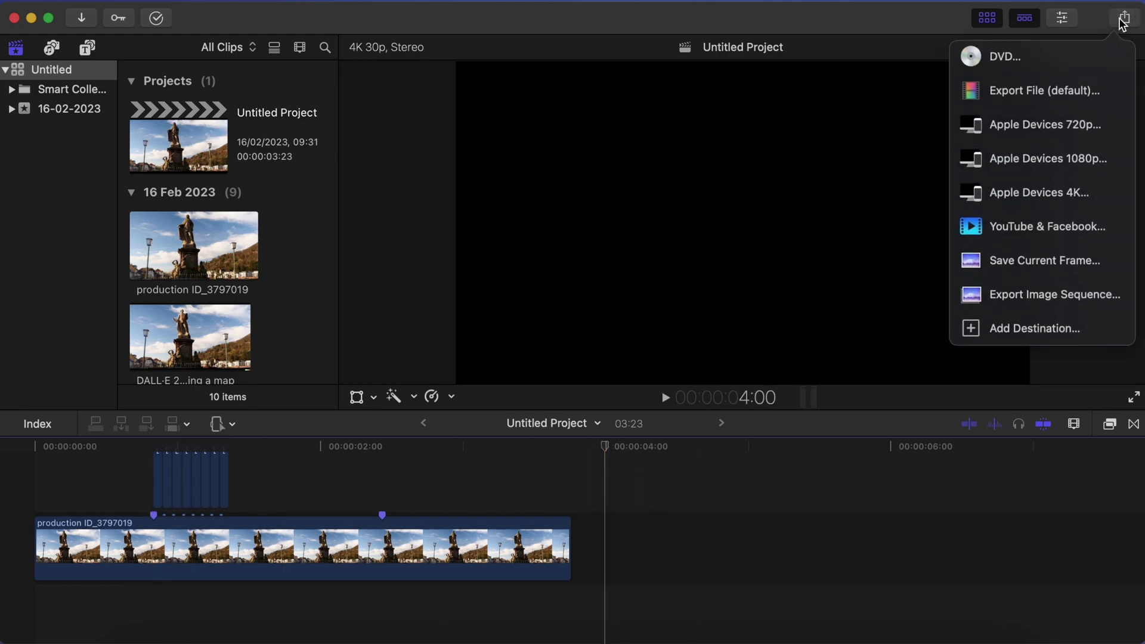
{"action": "left_click", "coordinate": [1077, 199]}
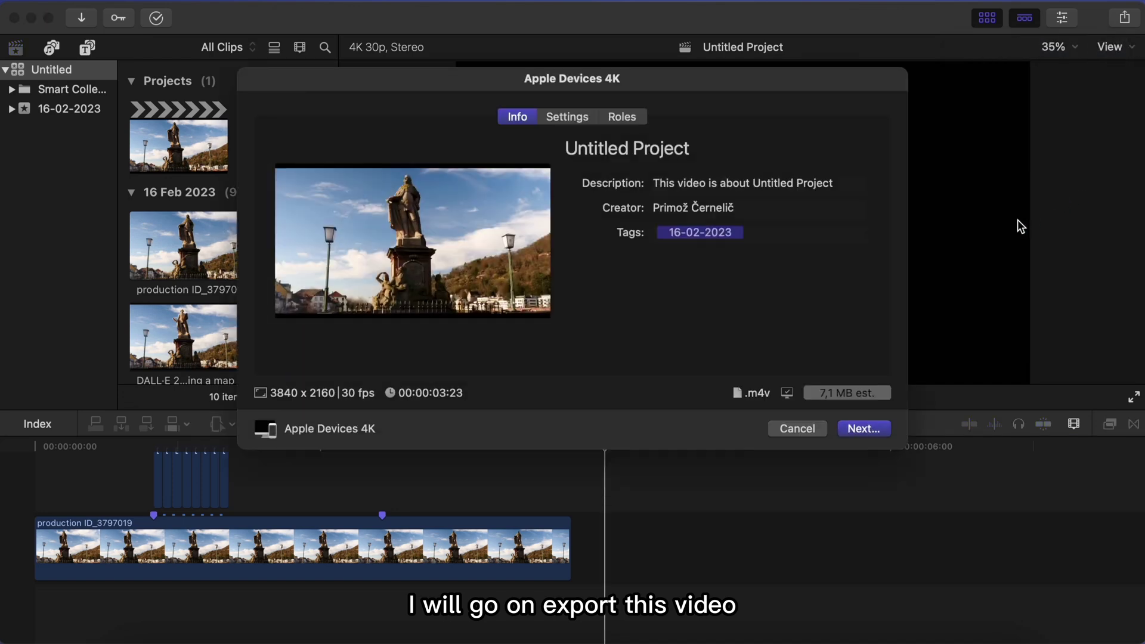
{"action": "left_click", "coordinate": [555, 119]}
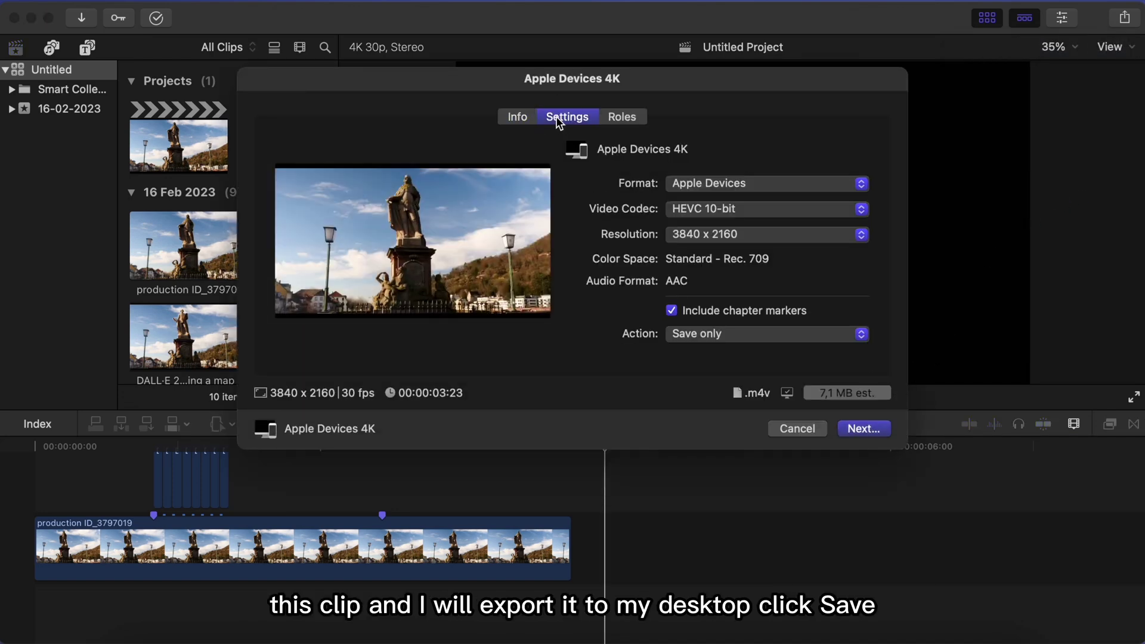
{"action": "left_click", "coordinate": [864, 428]}
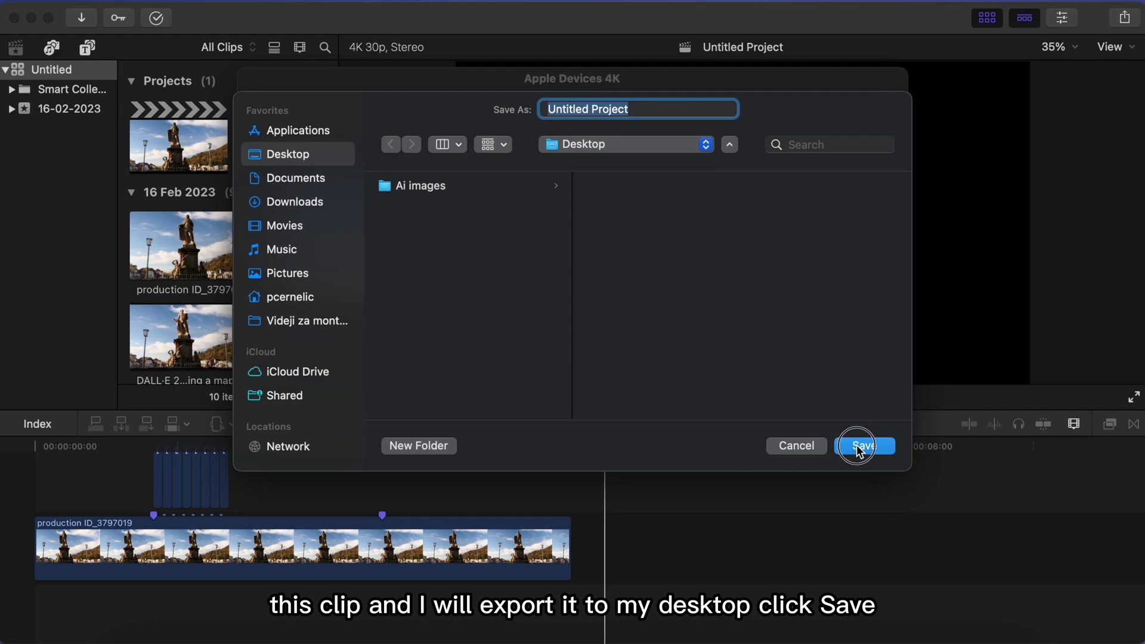
{"action": "left_click", "coordinate": [858, 447]}
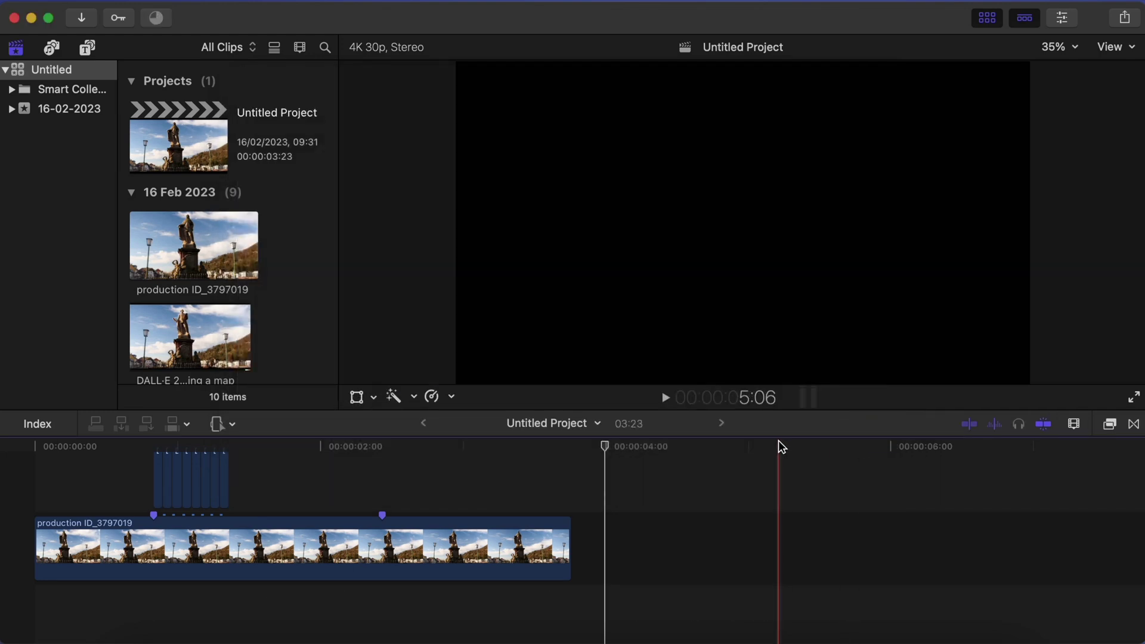
Drag the exported Untitled Project.m4v from the desktop onto the timeline after the statue clip.
{"action": "key", "text": "F11"}
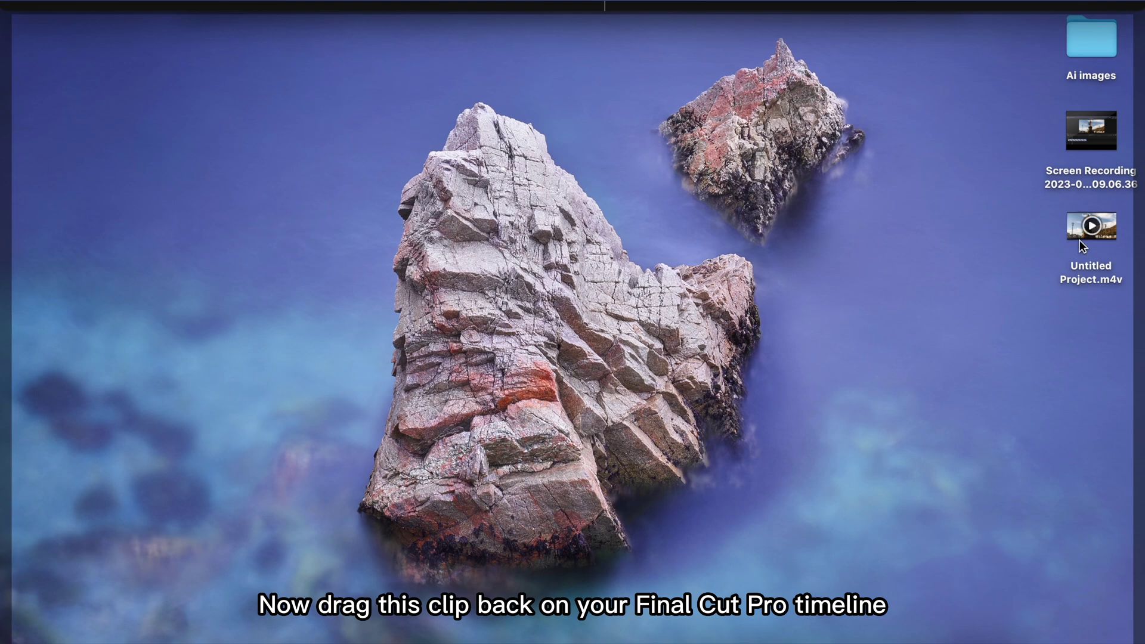
{"action": "left_click_drag", "start_coordinate": [1090, 227], "coordinate": [593, 540]}
{"action": "key", "text": "F11"}
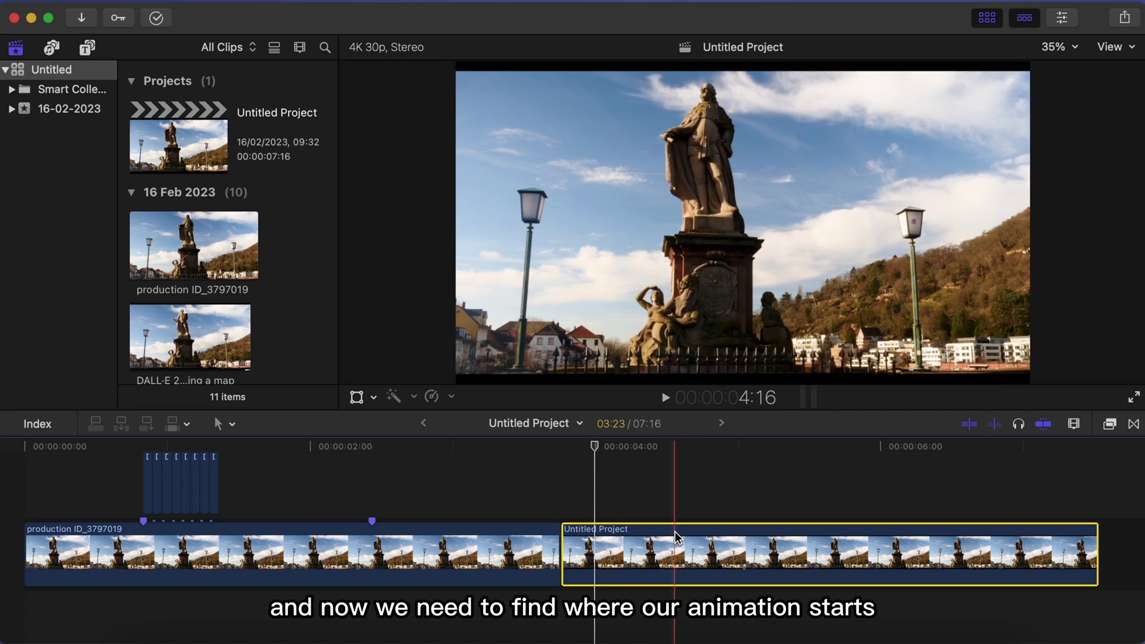
Mark the animated section of the re-imported clip as a range and slow it to 50%.
{"action": "scroll", "coordinate": [675, 540], "scroll_direction": "up", "scroll_amount": 1}
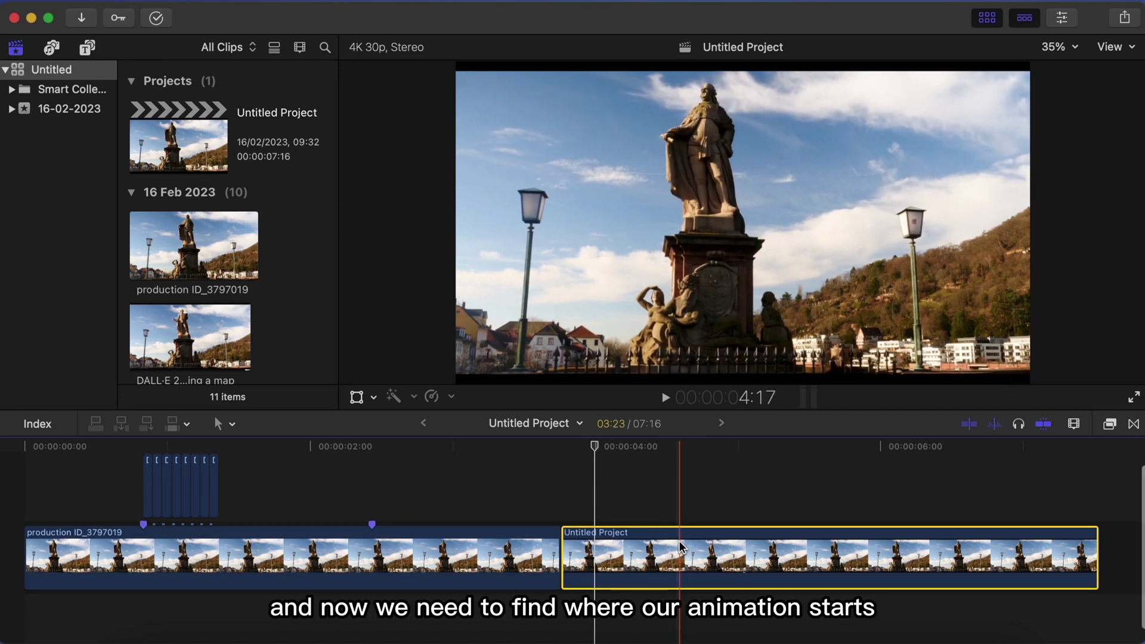
{"action": "key", "text": "r"}
{"action": "left_click_drag", "start_coordinate": [680, 545], "coordinate": [761, 544]}
{"action": "left_click", "coordinate": [452, 396]}
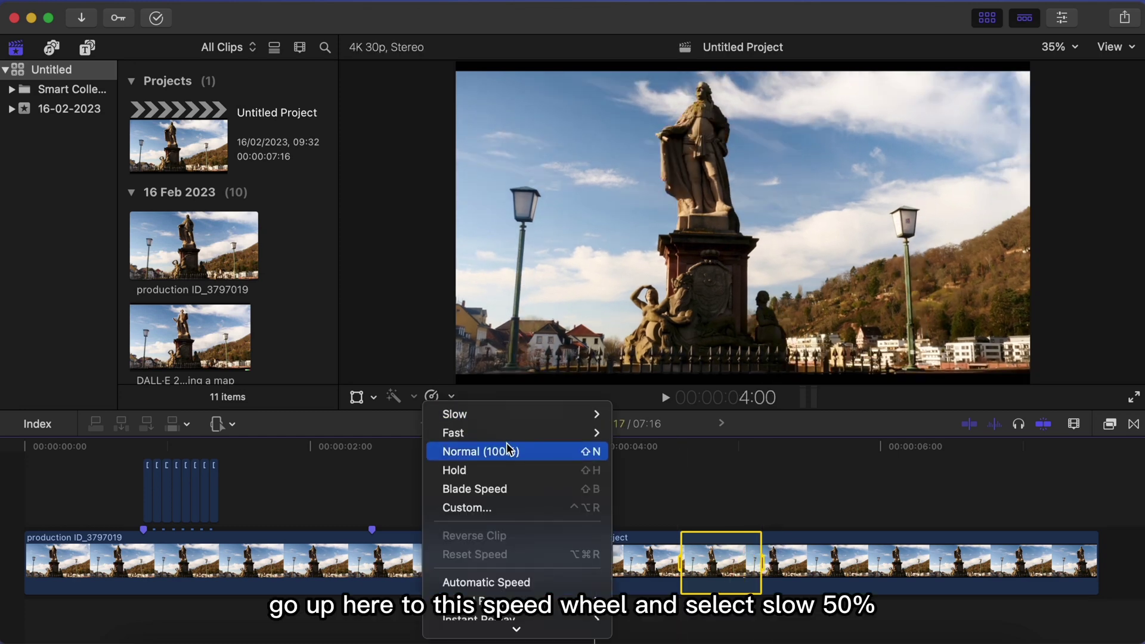
{"action": "mouse_move", "coordinate": [536, 416]}
{"action": "left_click", "coordinate": [631, 413]}
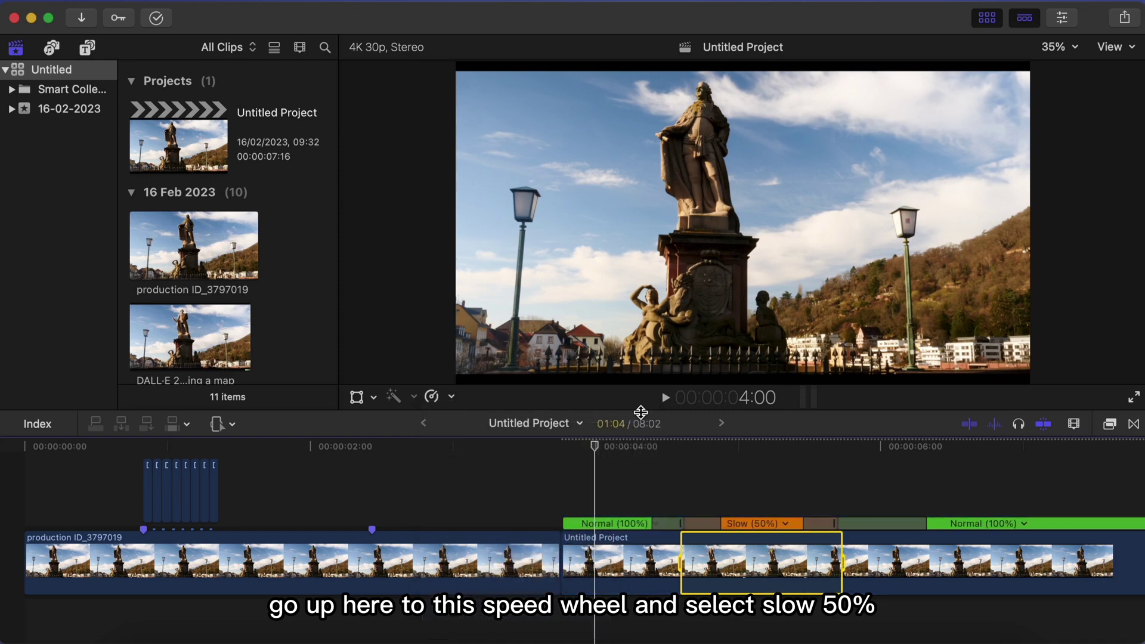
Set the slowed range's video quality to Optical Flow.
{"action": "left_click", "coordinate": [453, 397]}
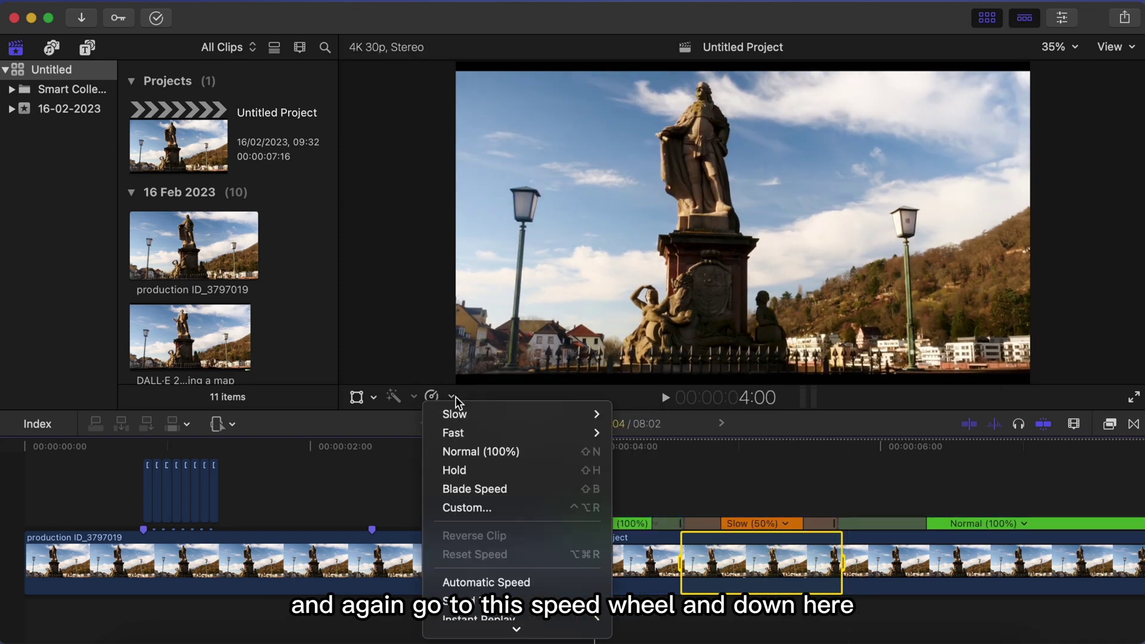
{"action": "scroll", "coordinate": [575, 590], "scroll_direction": "down", "scroll_amount": 3}
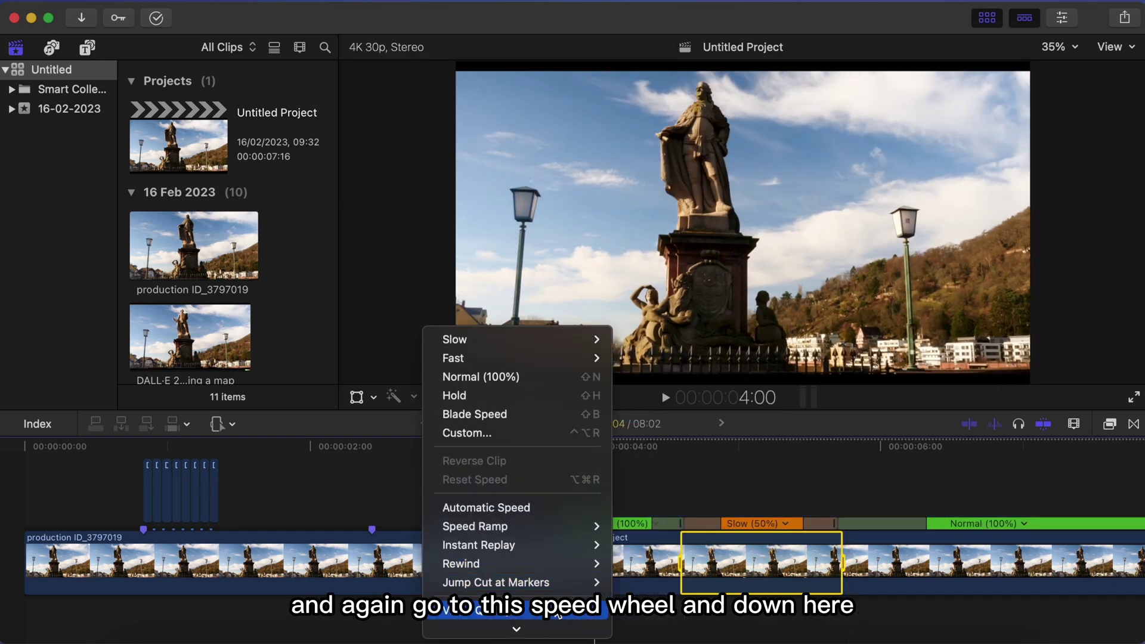
{"action": "mouse_move", "coordinate": [557, 614]}
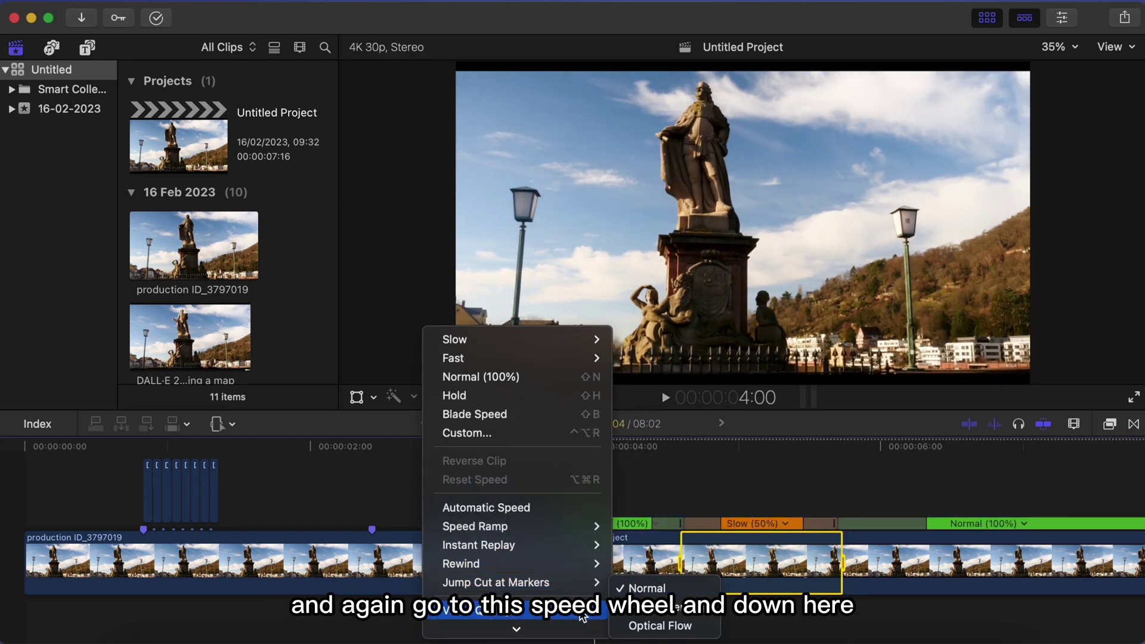
{"action": "left_click", "coordinate": [642, 626]}
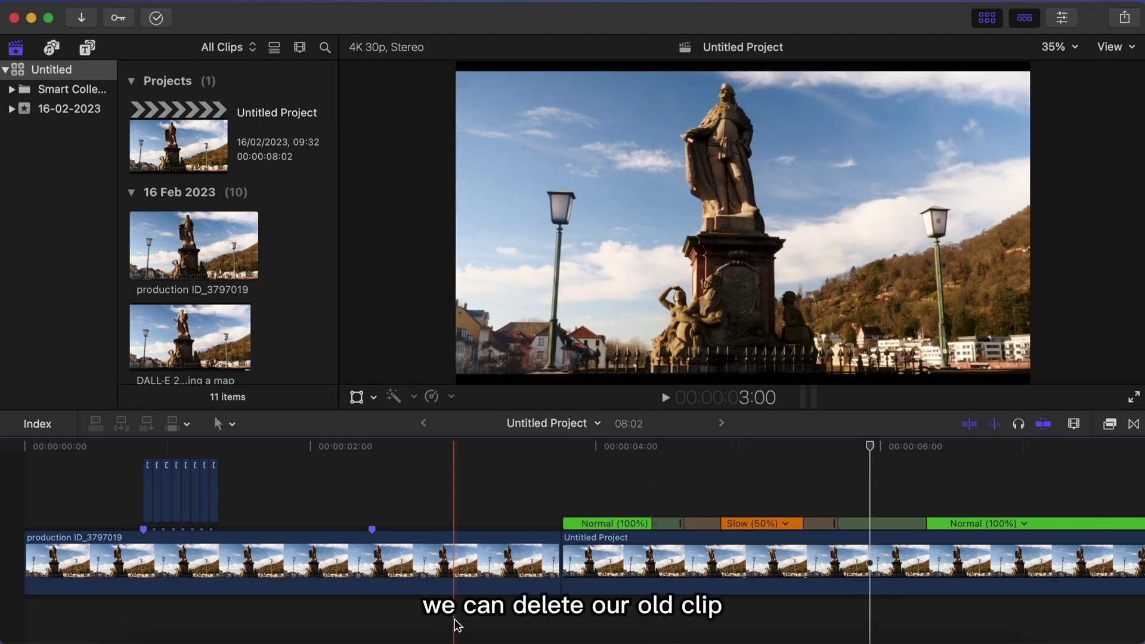
Delete the original statue clip and its stills, then play the timeline from the start.
{"action": "left_click_drag", "start_coordinate": [454, 620], "coordinate": [80, 500]}
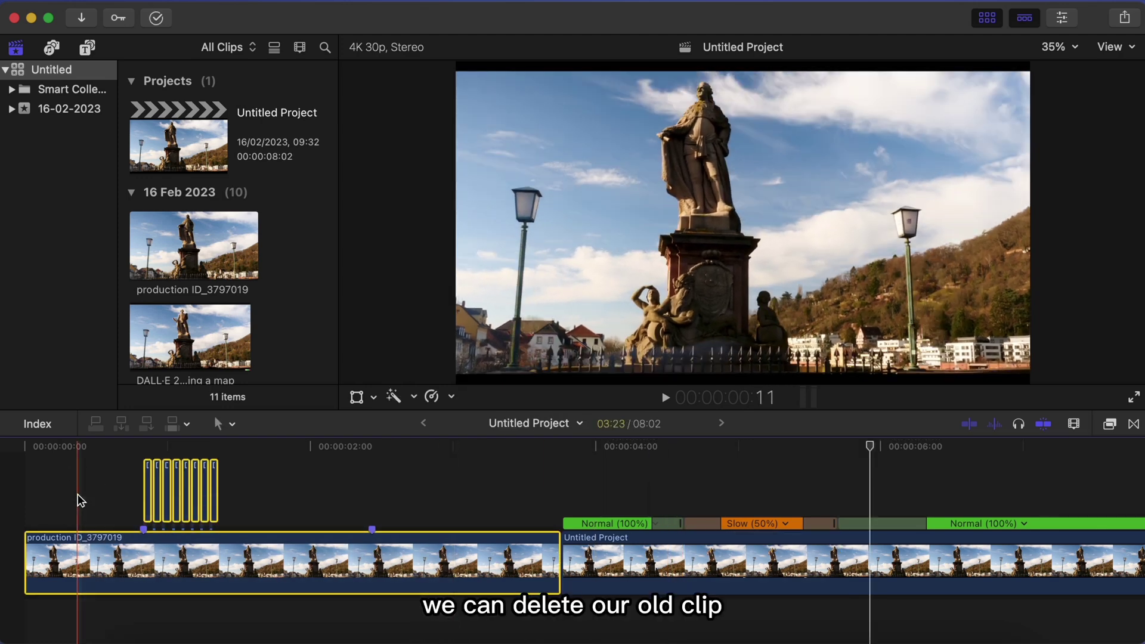
{"action": "key", "text": "Delete"}
{"action": "left_click", "coordinate": [21, 447]}
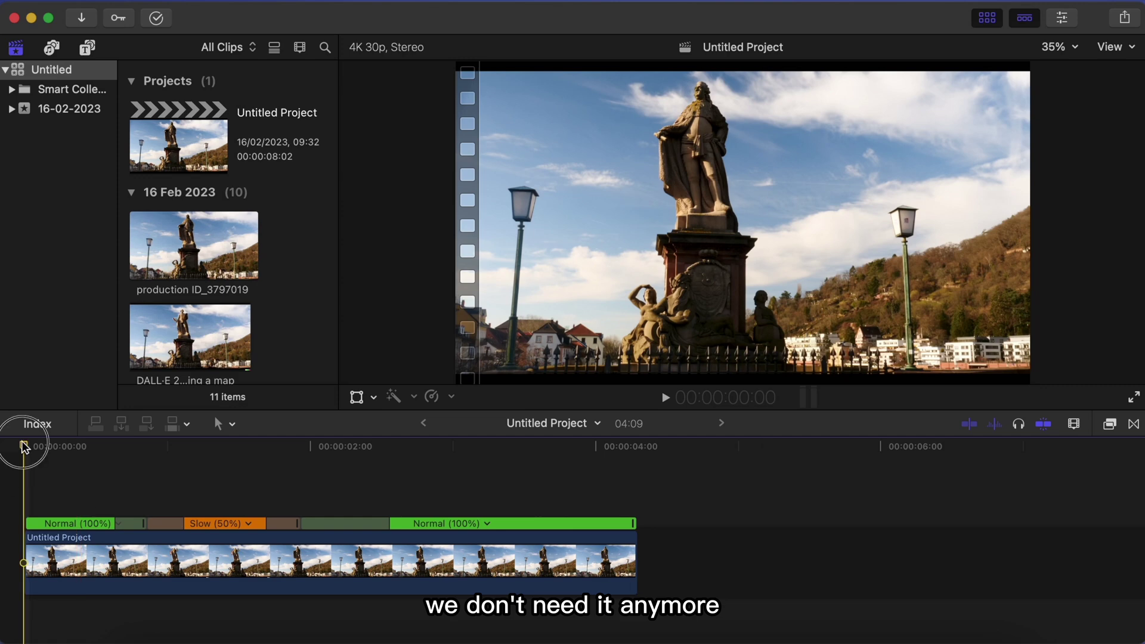
{"action": "key", "text": "space"}
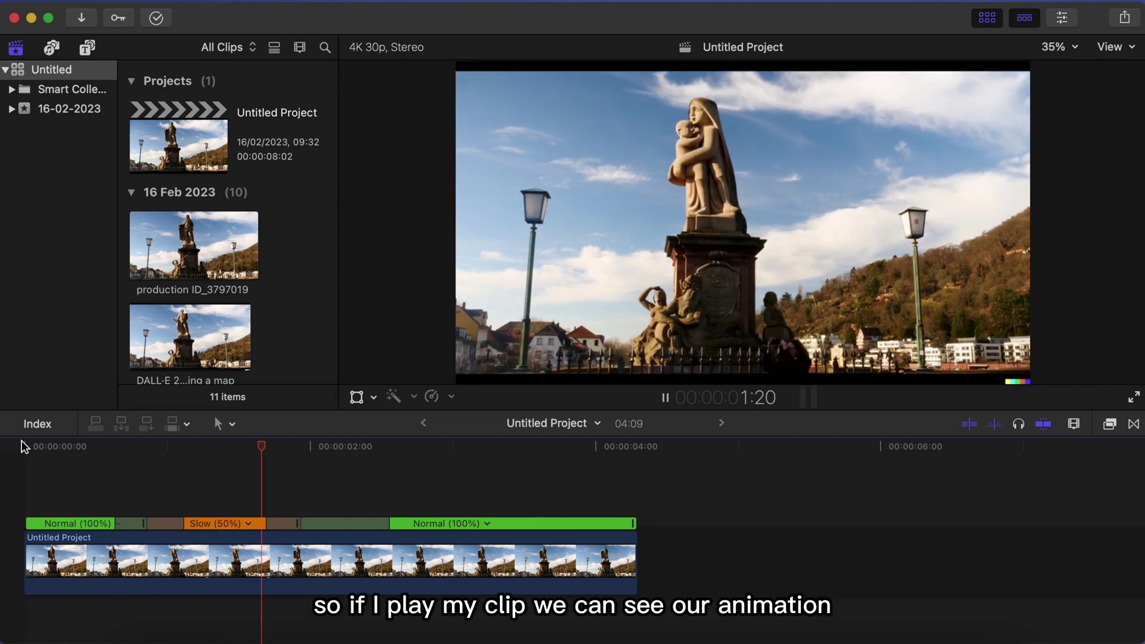
Drag the Slow section's retime handle, checking playback, until the section reads Slow (40%).
{"action": "left_click", "coordinate": [296, 525]}
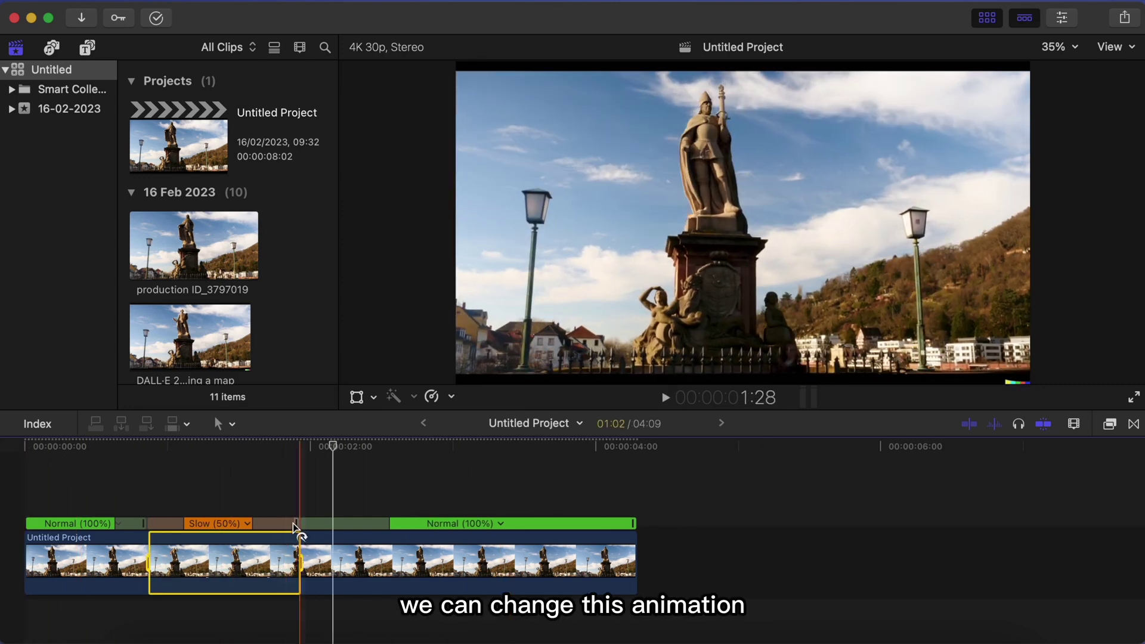
{"action": "left_click_drag", "start_coordinate": [299, 523], "coordinate": [221, 527]}
{"action": "left_click", "coordinate": [29, 499]}
{"action": "key", "text": "space"}
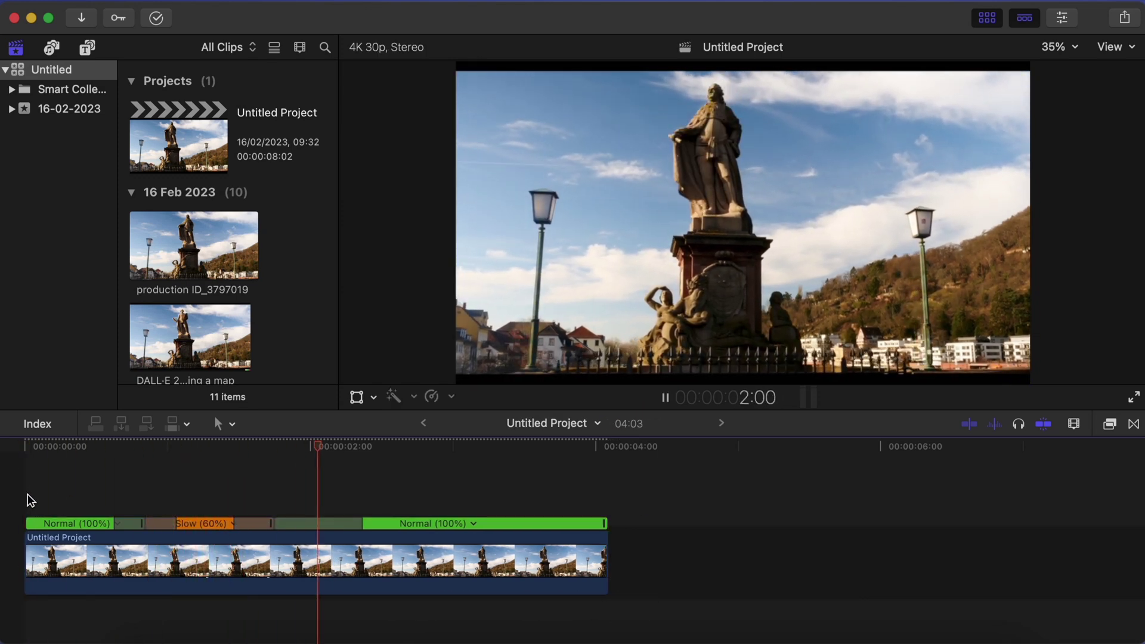
{"action": "left_click_drag", "start_coordinate": [271, 524], "coordinate": [677, 499]}
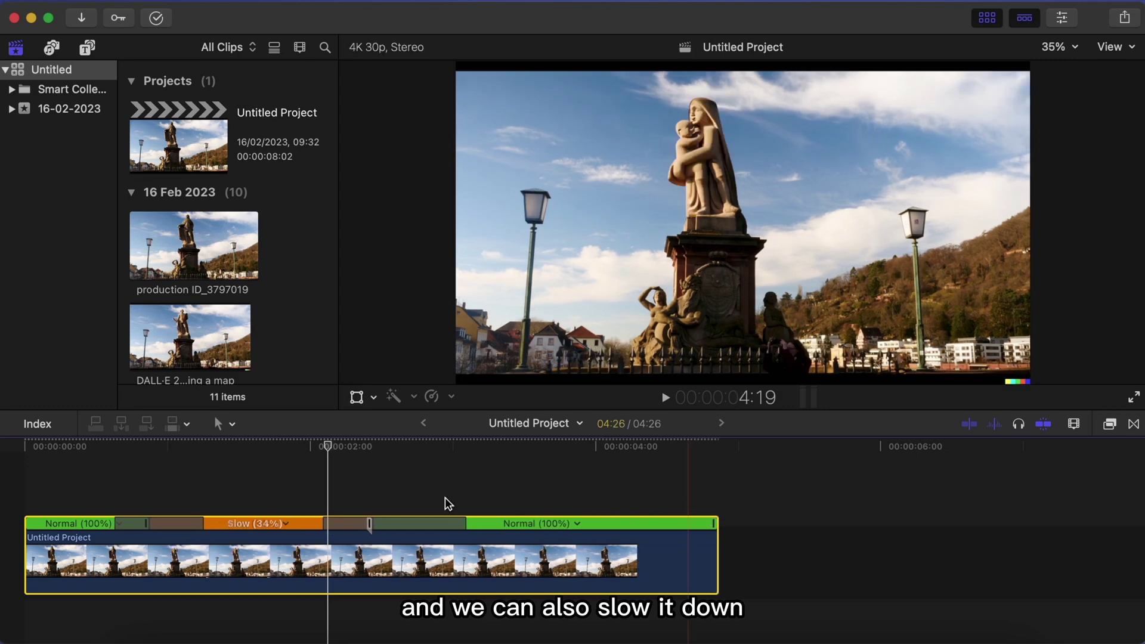
{"action": "left_click", "coordinate": [97, 503]}
{"action": "key", "text": "space"}
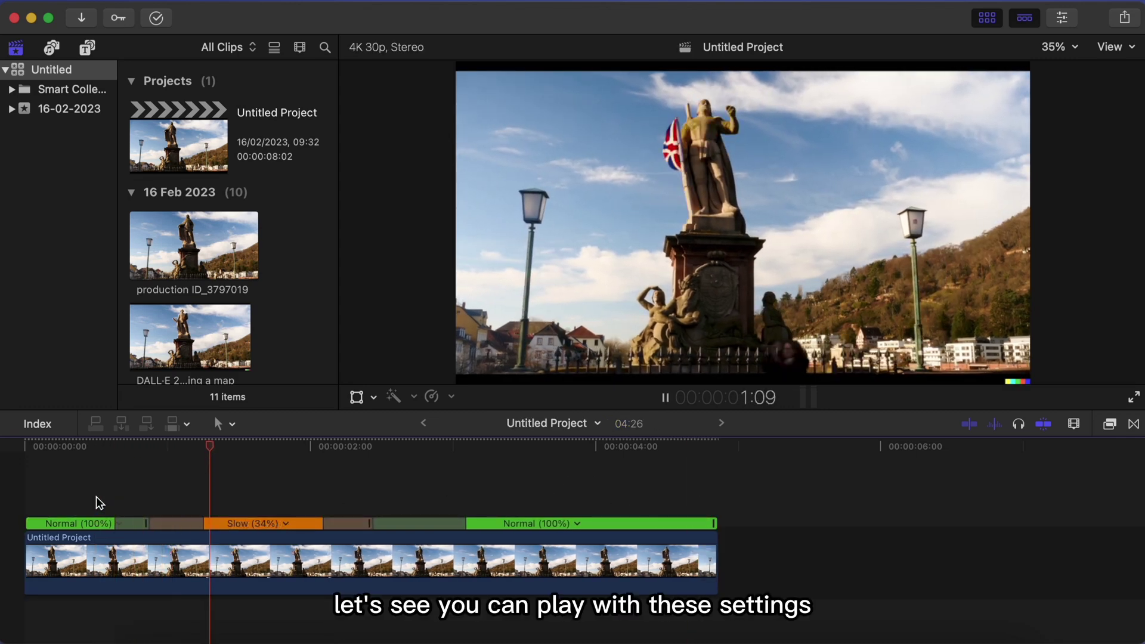
{"action": "key", "text": "space"}
{"action": "left_click_drag", "start_coordinate": [370, 525], "coordinate": [280, 525]}
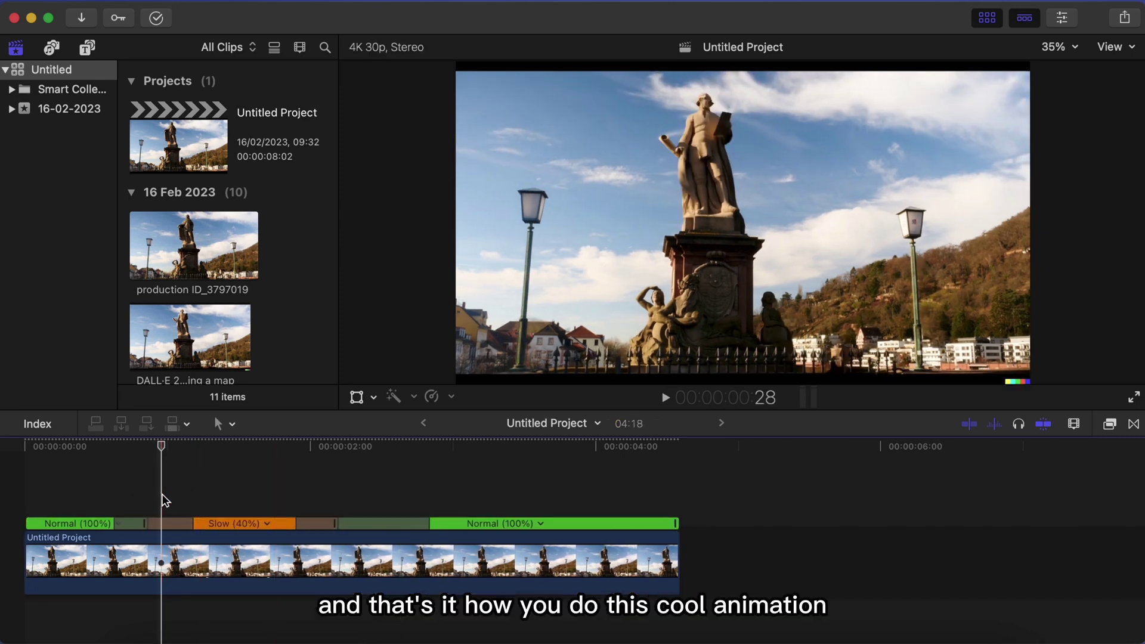
{"action": "left_click", "coordinate": [161, 496]}
{"action": "key", "text": "space"}
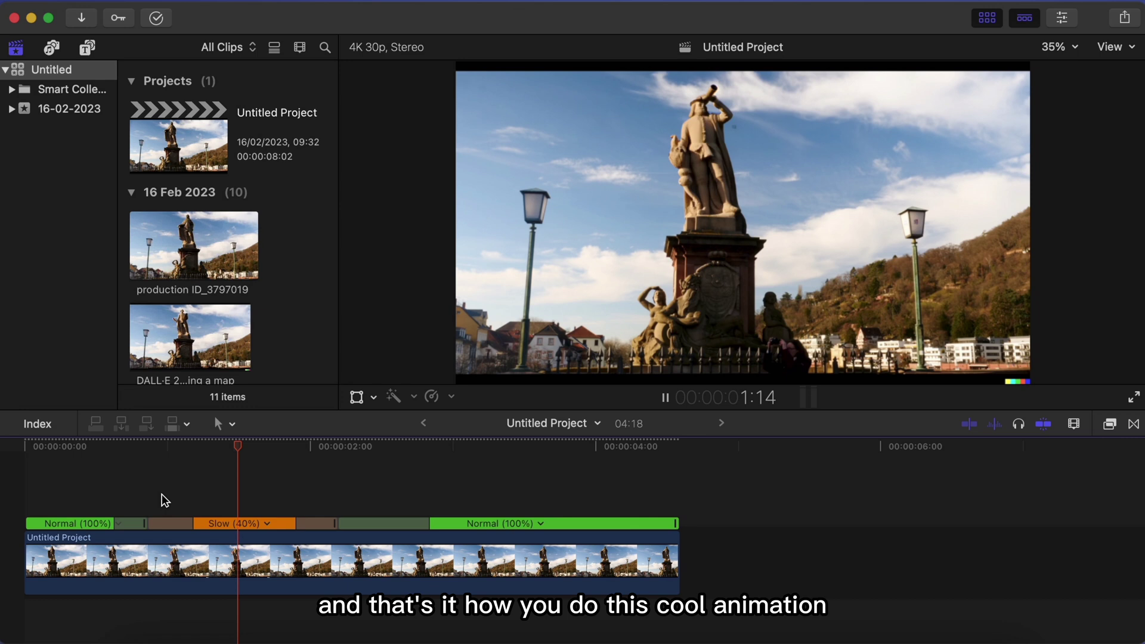